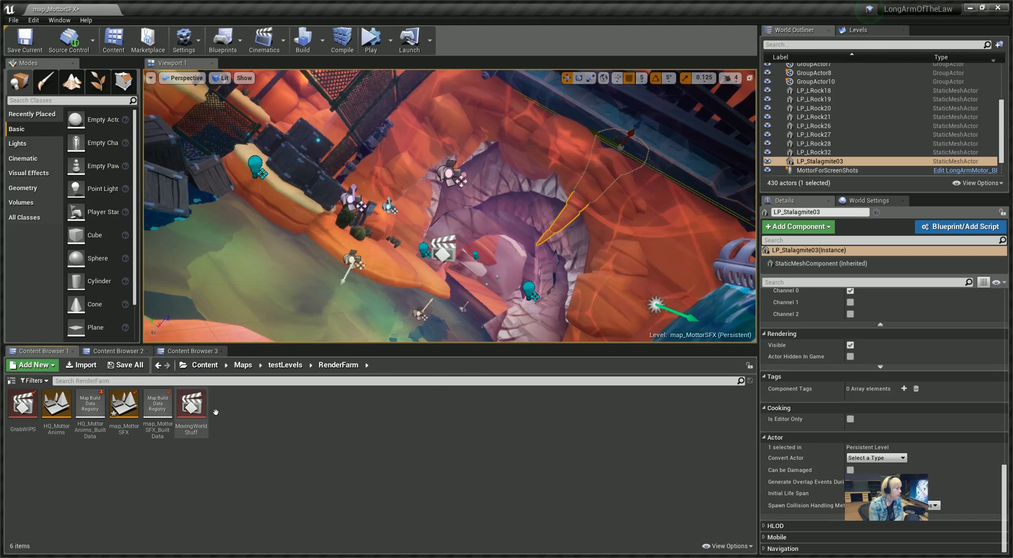
Step: Enlarge the viewport slightly over the Content Browser and bring up the WoodPackReplacement meshes folder in the second Content Browser
left_click_drag(472, 343, 348, 379)
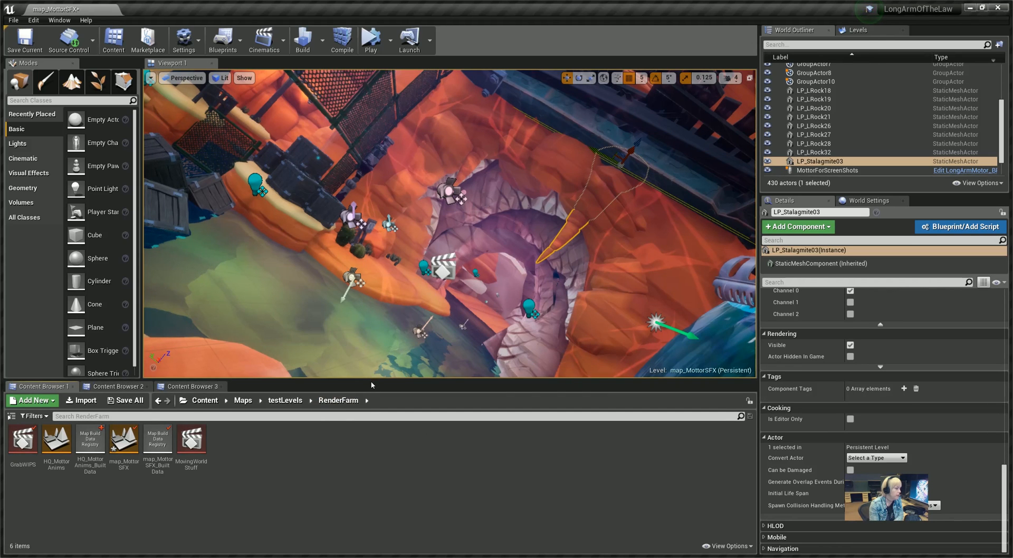
left_click_drag(369, 377, 369, 366)
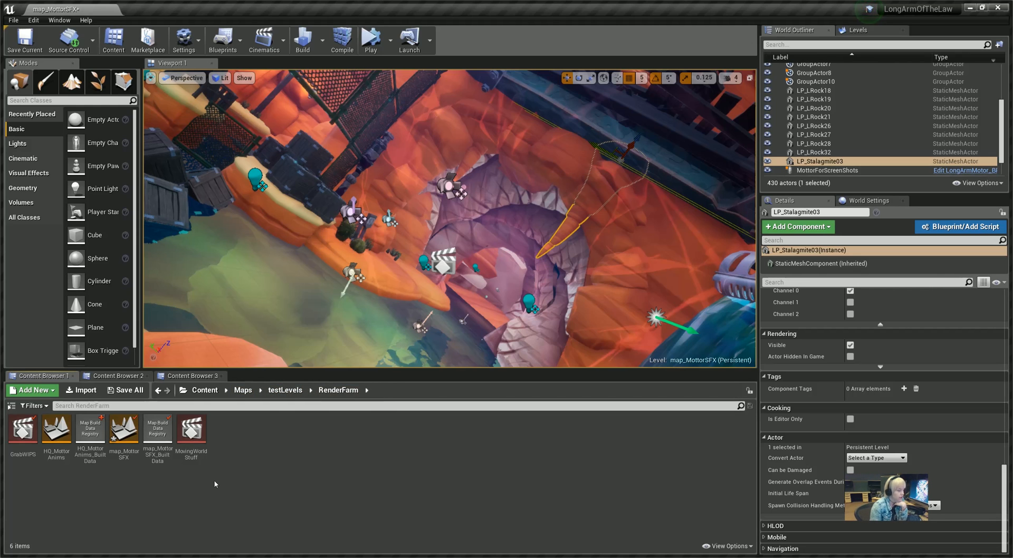
scroll(304, 307, "down", 1)
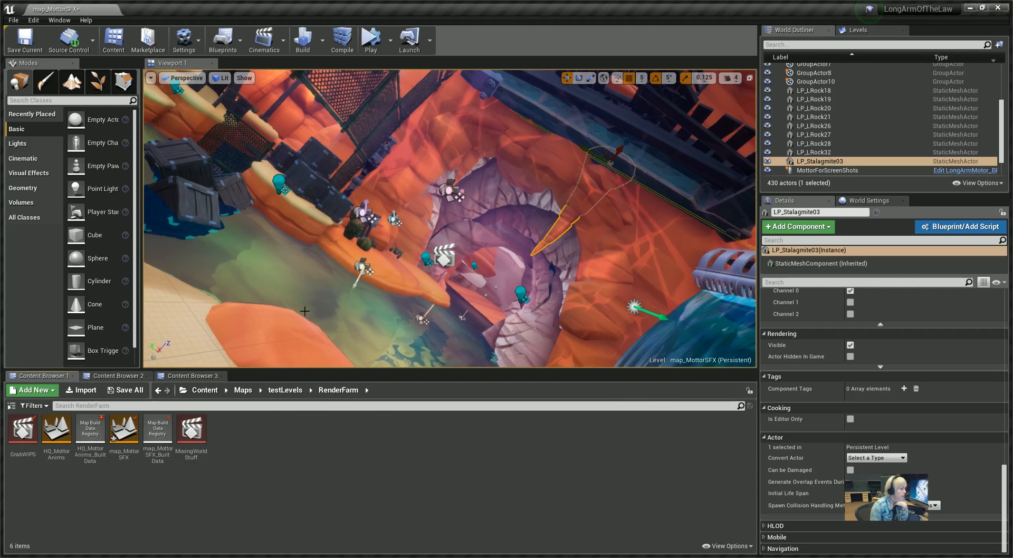
left_click(121, 376)
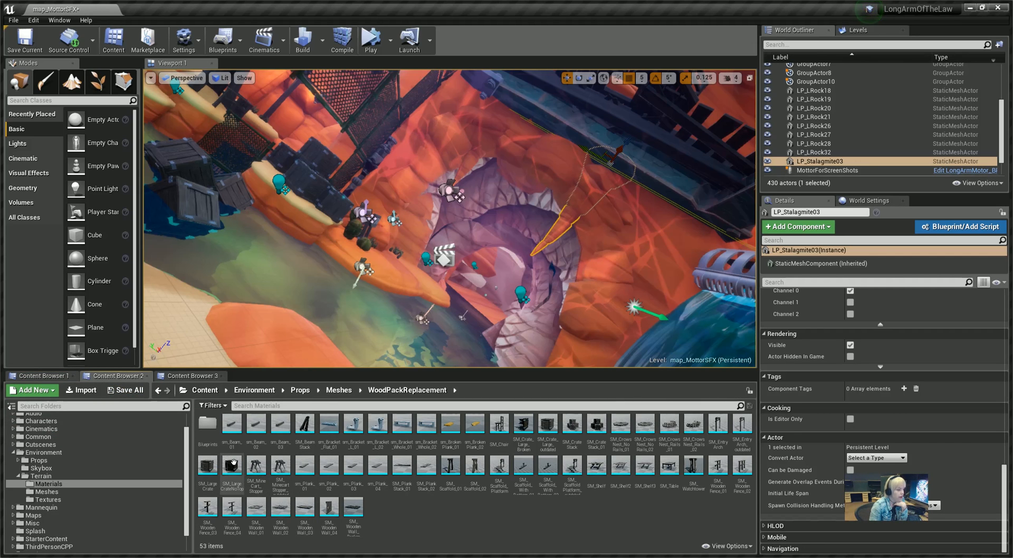
scroll(372, 311, "down", 2)
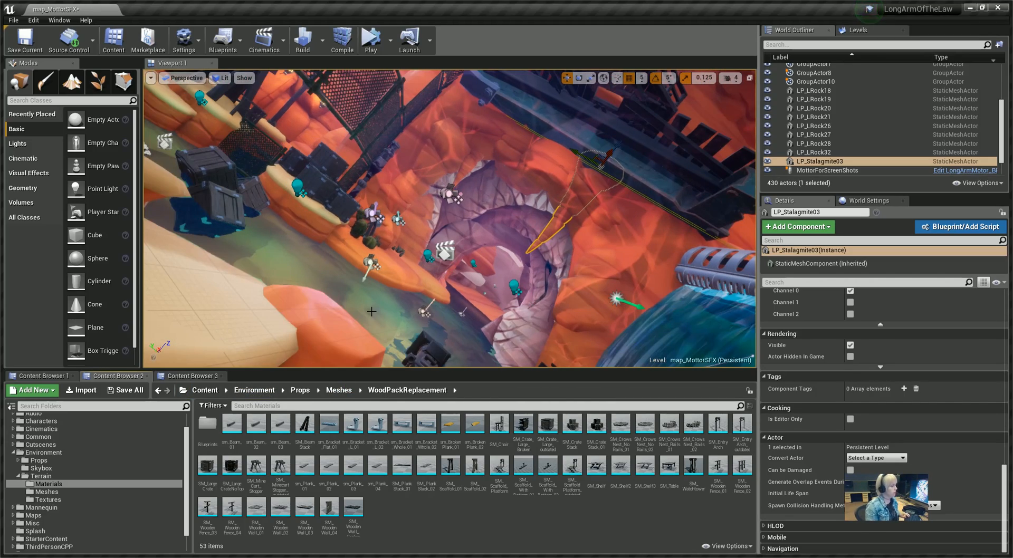
Step: Frame the half-submerged crates in the viewport, run the level briefly to preview them, and stop the session
right_click_drag(284, 289, 402, 282)
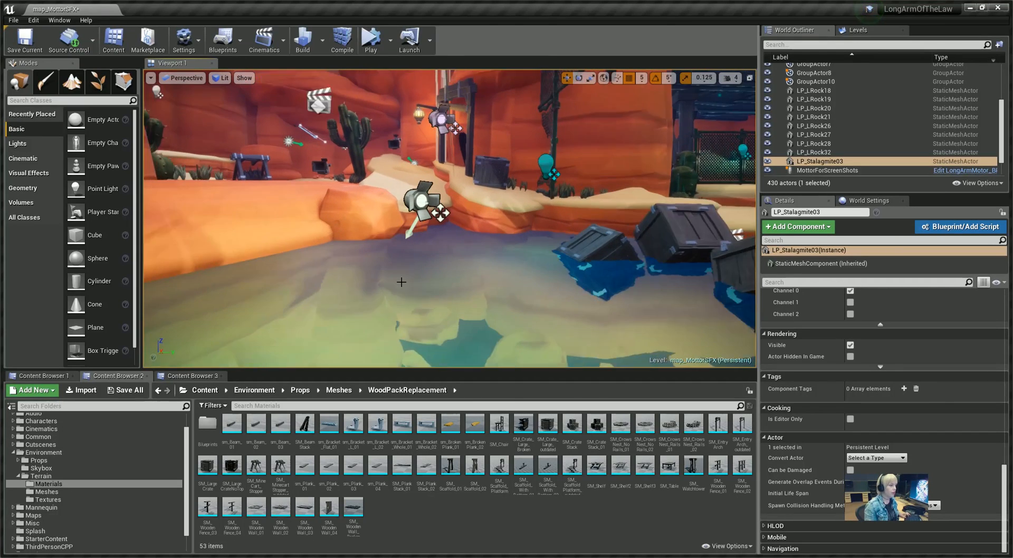
scroll(433, 266, "down", 4)
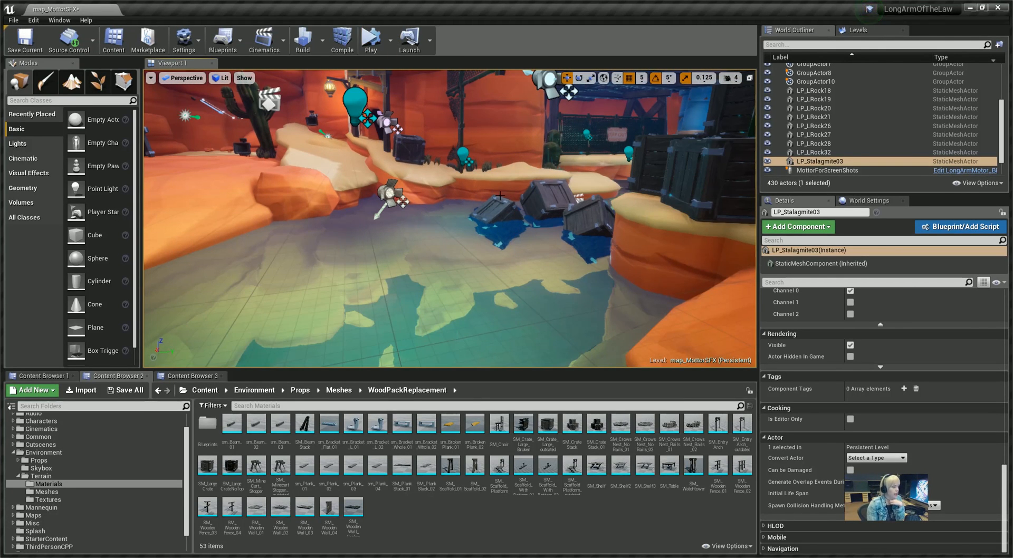
scroll(182, 78, "up", 2)
right_click_drag(232, 215, 285, 203)
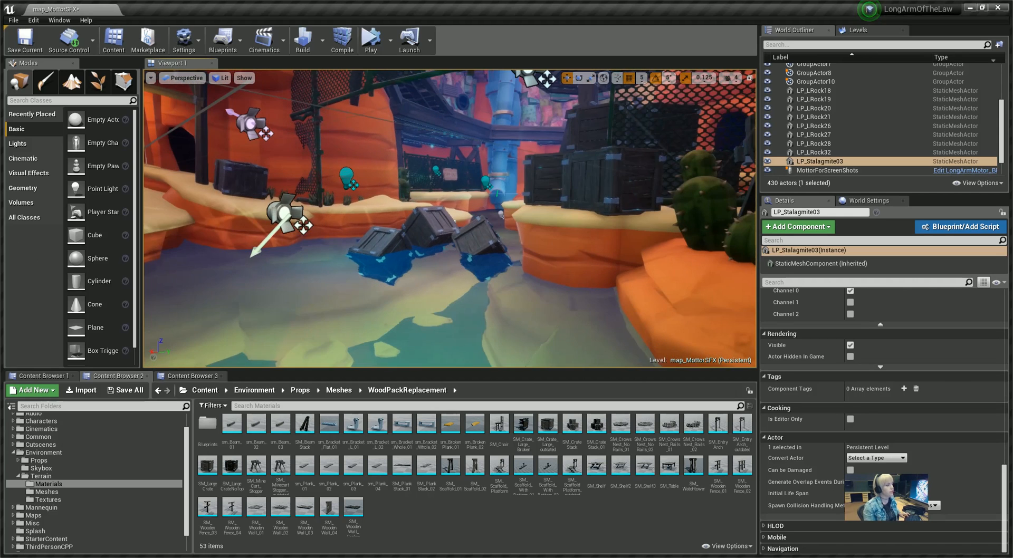
left_click(371, 38)
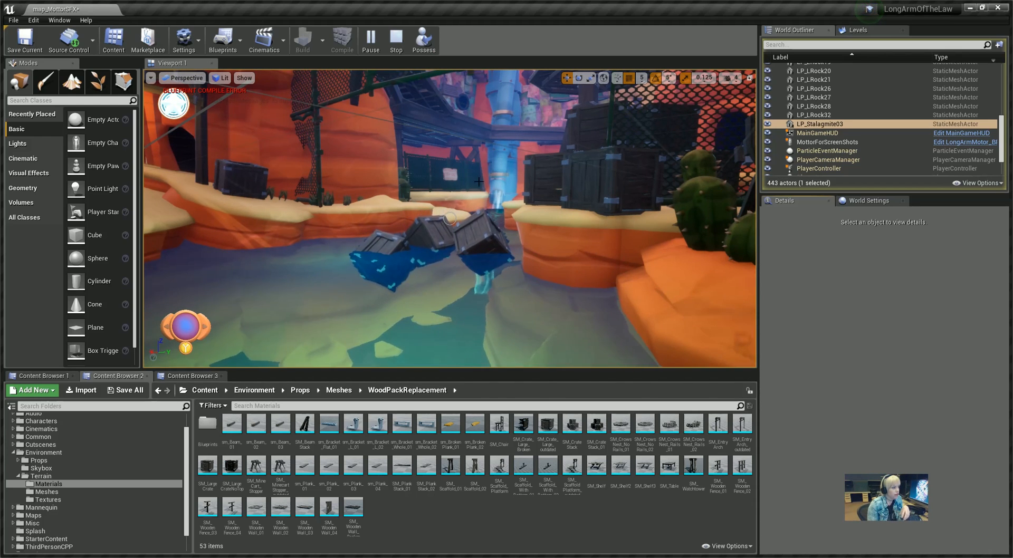
key("Escape")
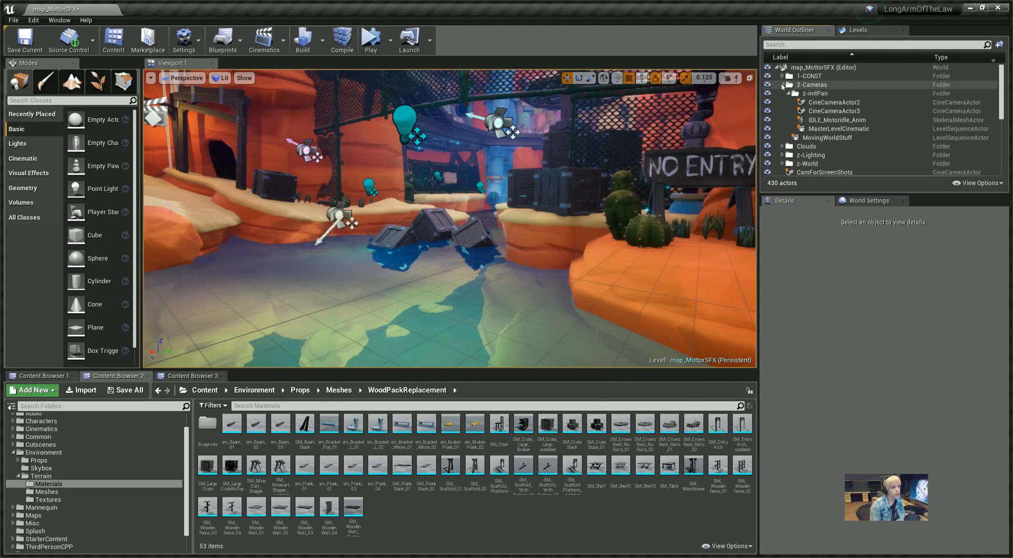
Step: Create a folder named jakeCamTest inside the 2-Cameras folder of the World Outliner
left_click(782, 85)
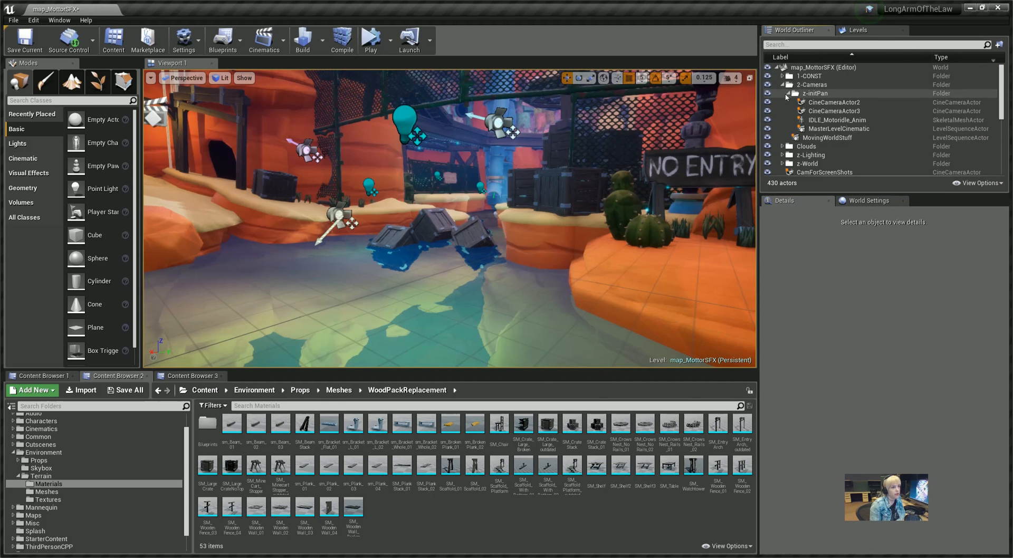
left_click(813, 85)
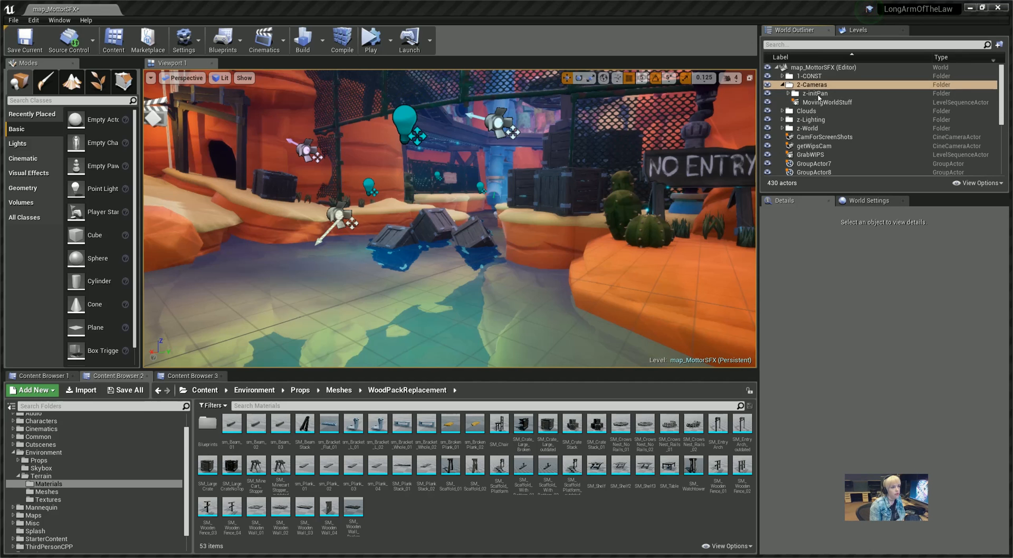
left_click(823, 96)
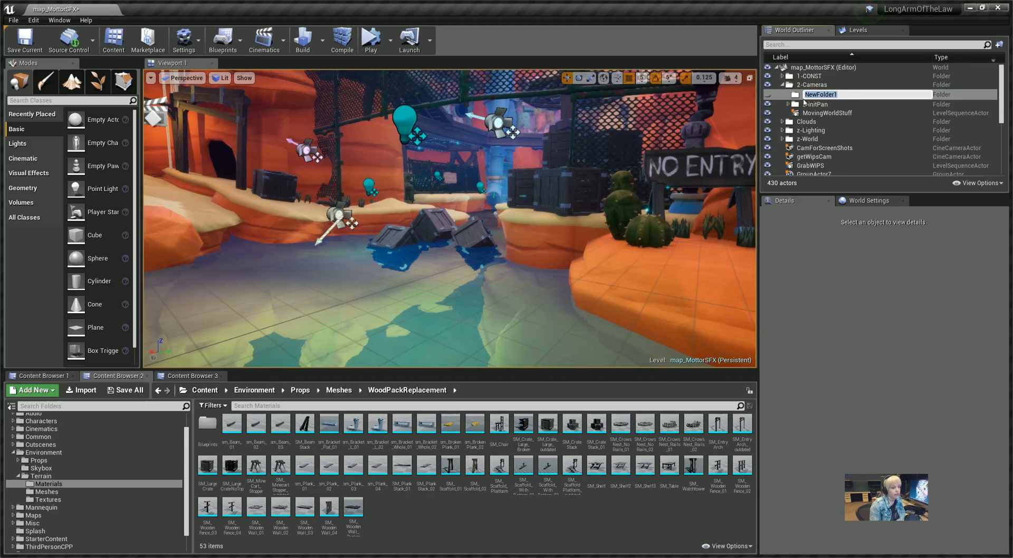
left_click(830, 94)
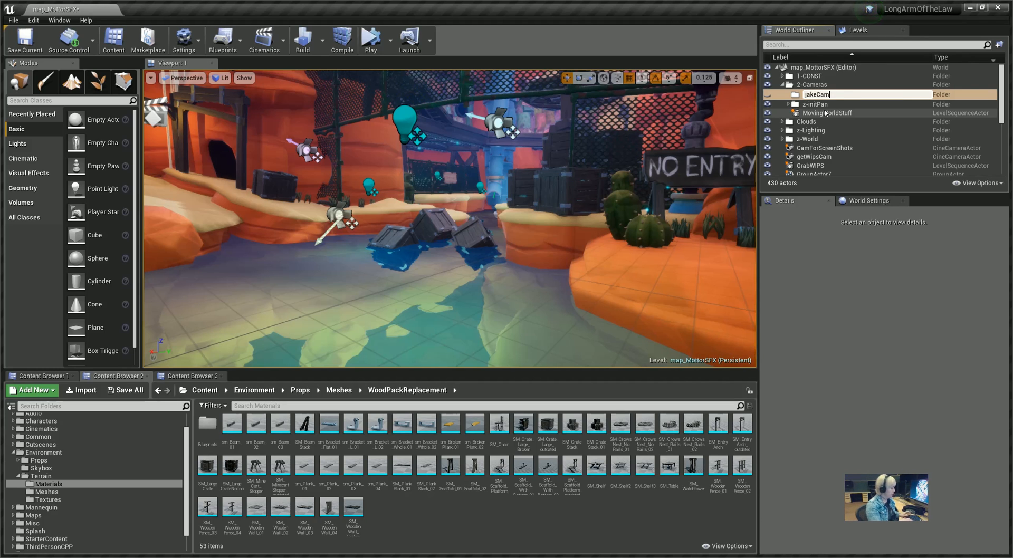
key("Return")
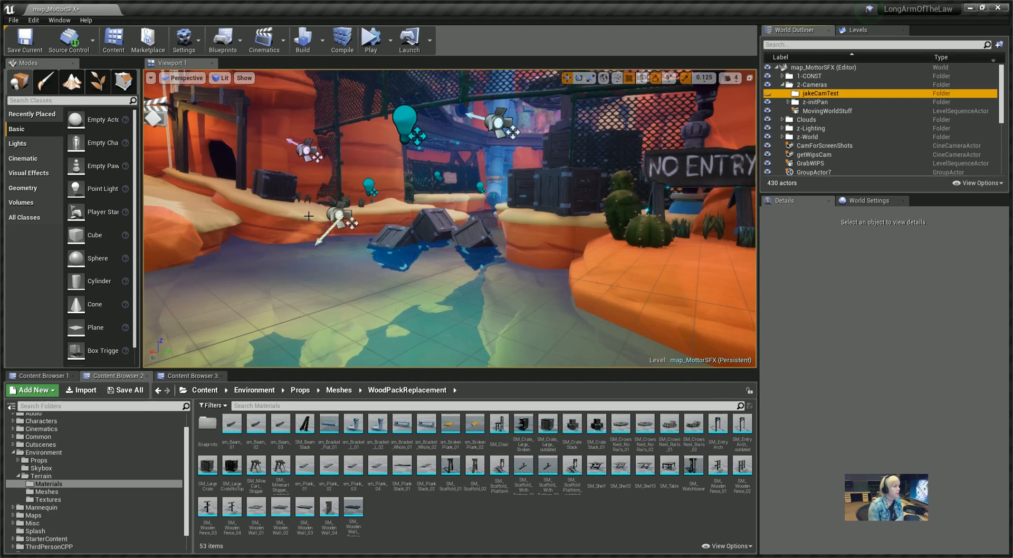
Step: Add a level sequence and save it as BobCrates in the Cinematics/Sequences folder
left_click(283, 35)
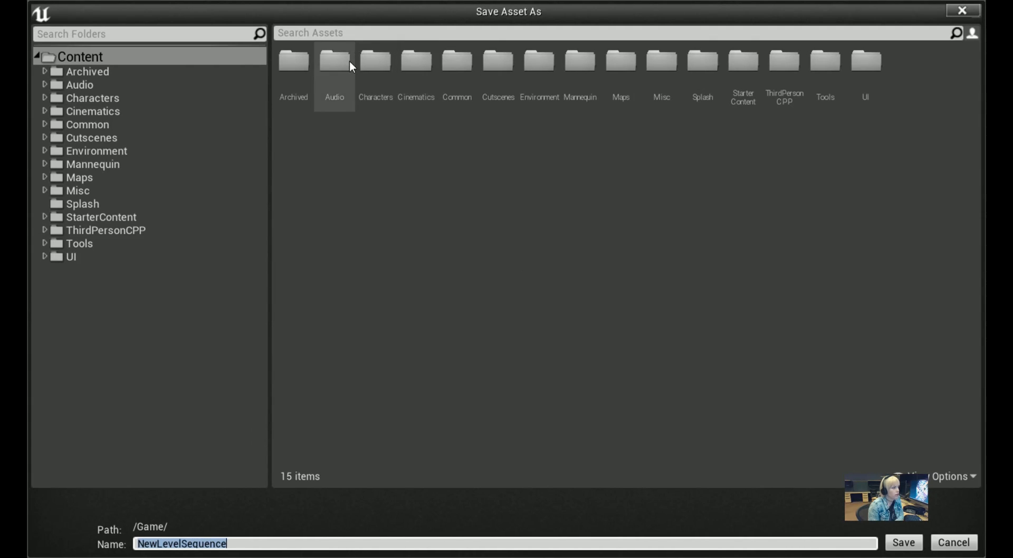
double_click(413, 80)
double_click(293, 76)
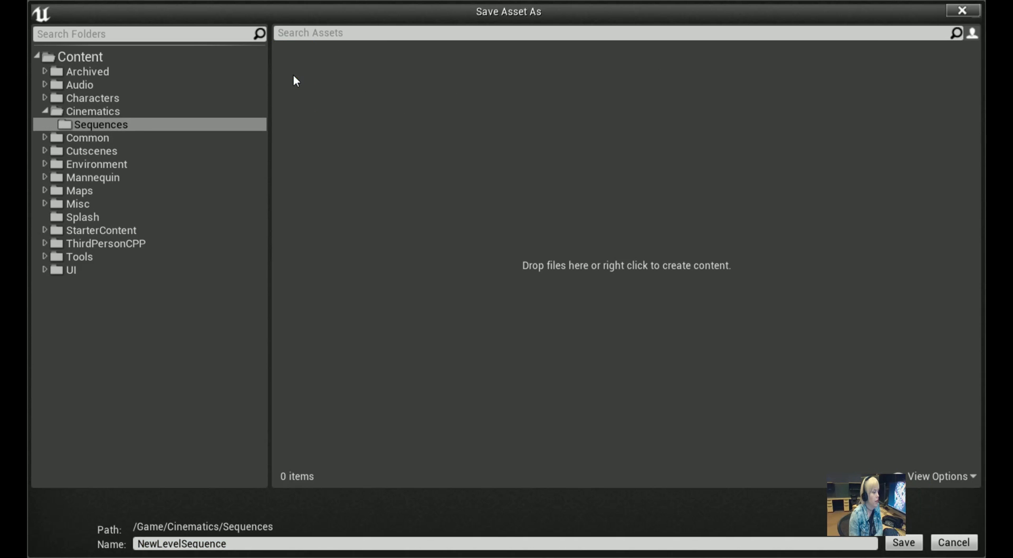
left_click(245, 543)
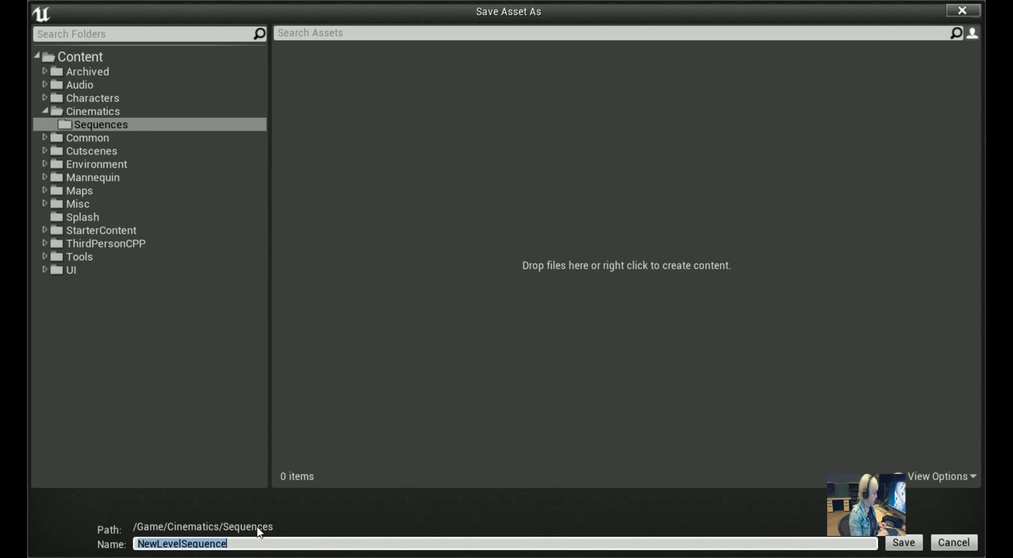
type("B")
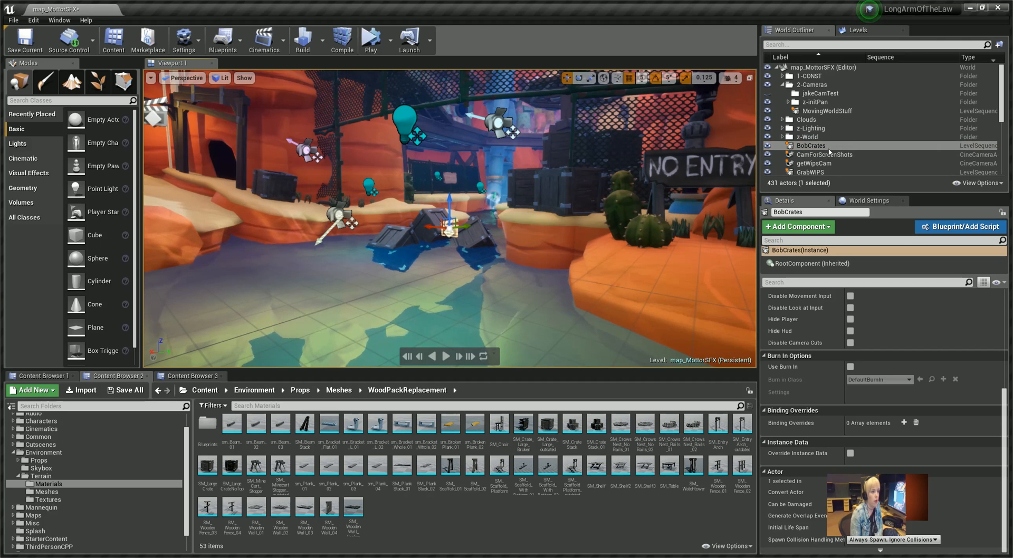
Step: File the BobCrates actor in the jakeCamTest folder and move it beside the floating crates, to location -315, 970, -90
left_click(827, 147)
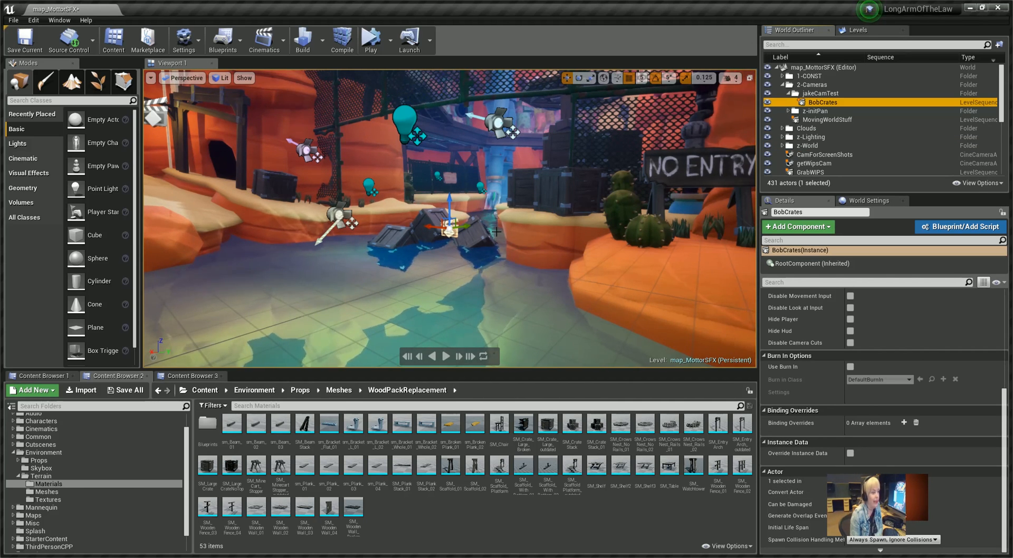
left_click_drag(467, 226, 457, 232)
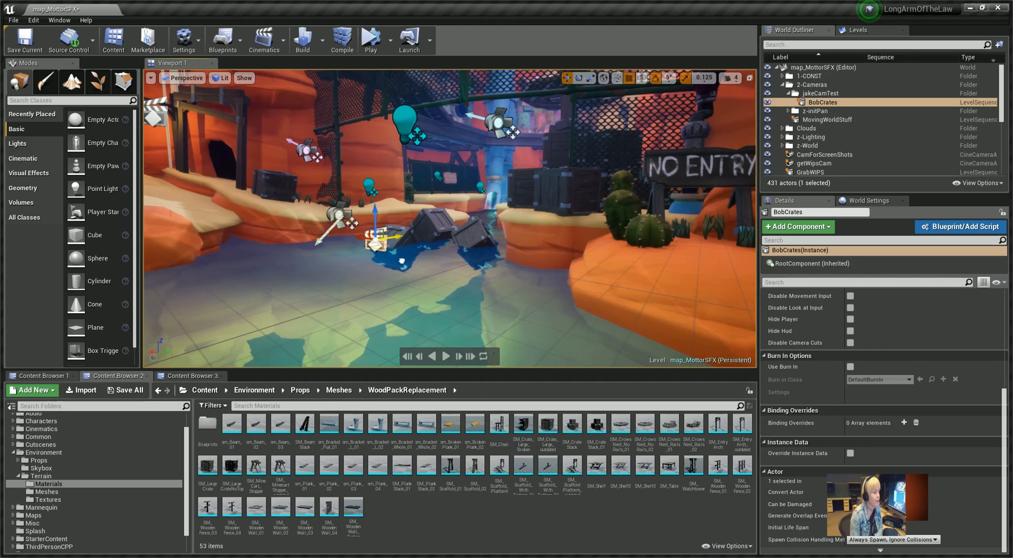
left_click_drag(392, 271, 354, 279)
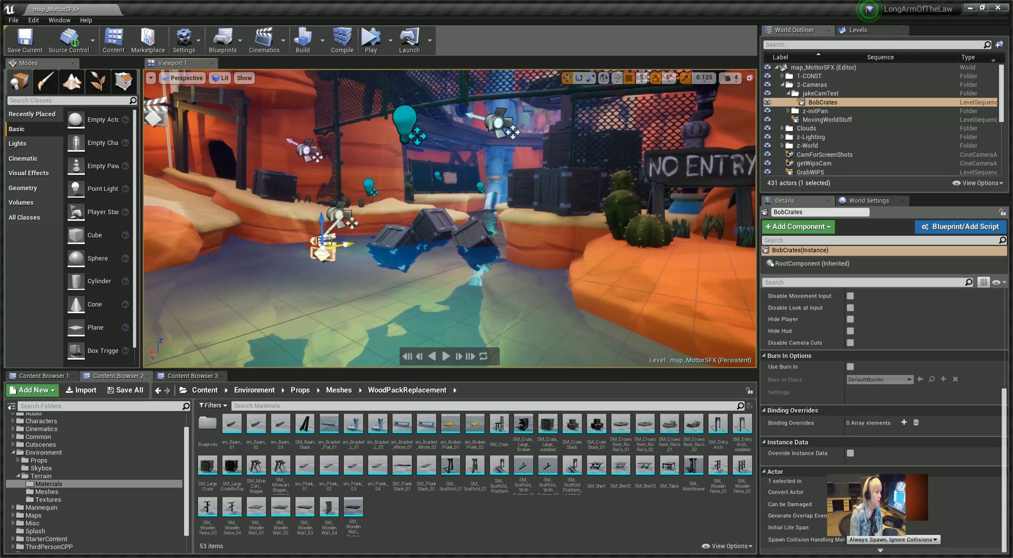
left_click_drag(341, 245, 300, 273)
scroll(301, 273, "down", 2)
scroll(302, 273, "up", 1)
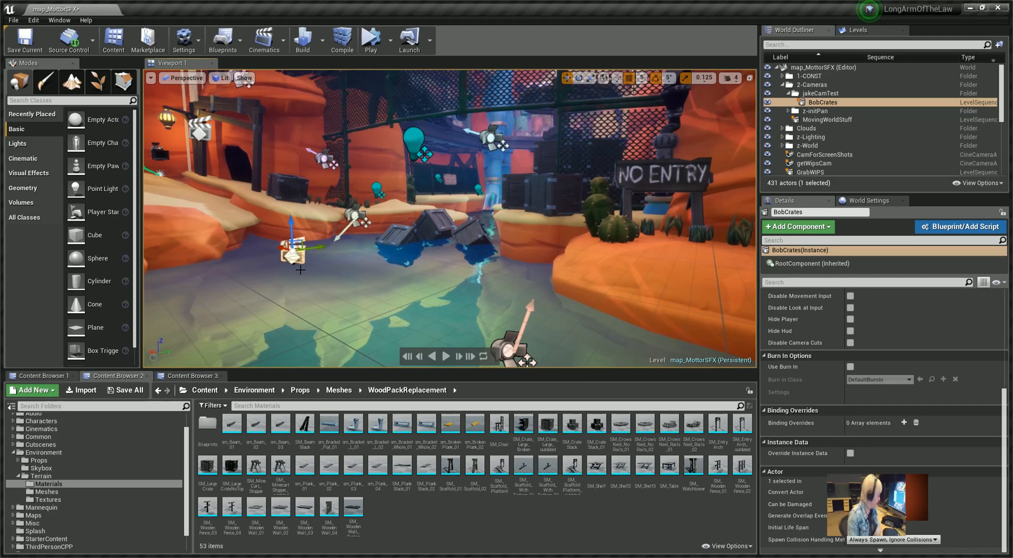
right_click_drag(427, 316, 426, 316)
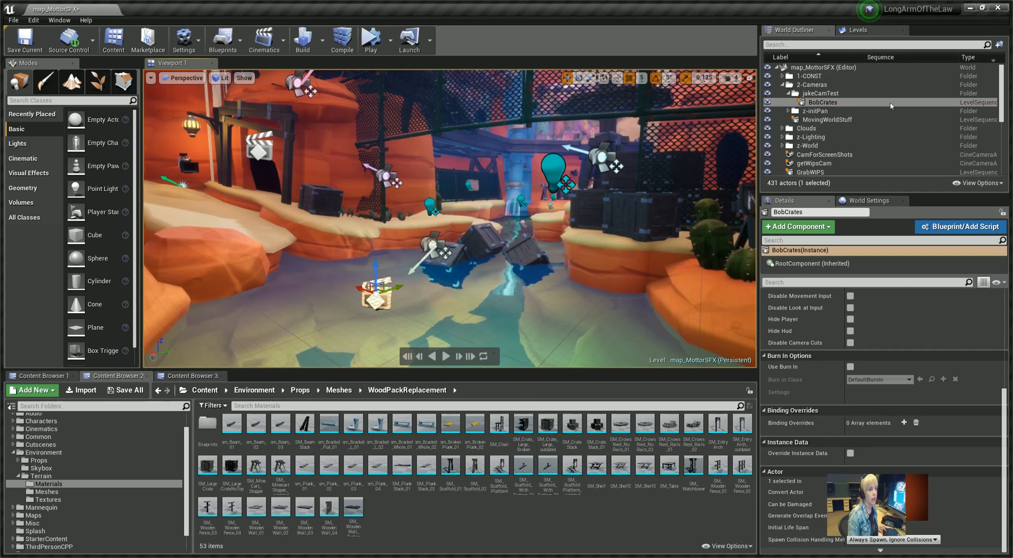
Step: Open the BobCrates level sequence, dock the Sequencer alongside the Content Browsers, and reselect the BobCrates actor
left_click(837, 103)
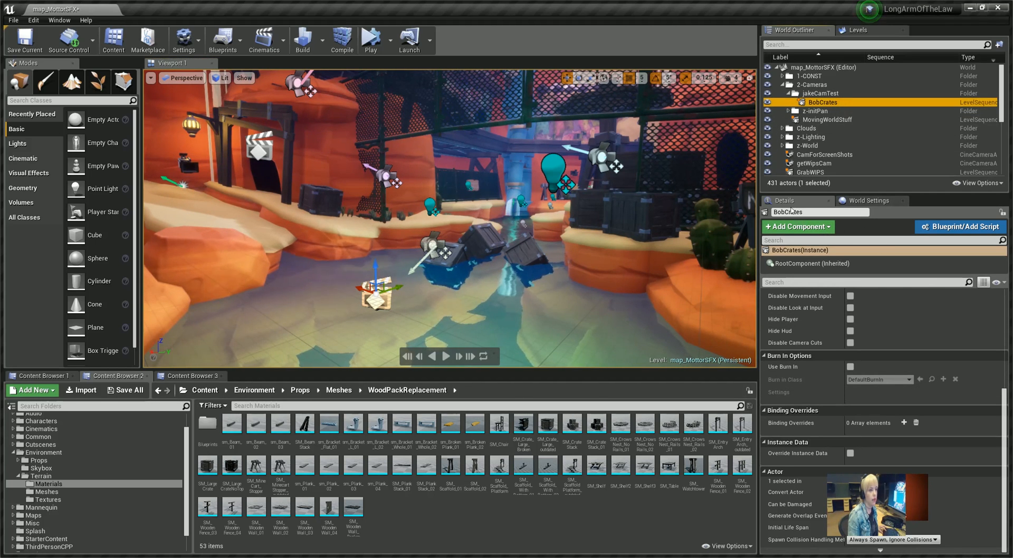
scroll(873, 355, "up", 8)
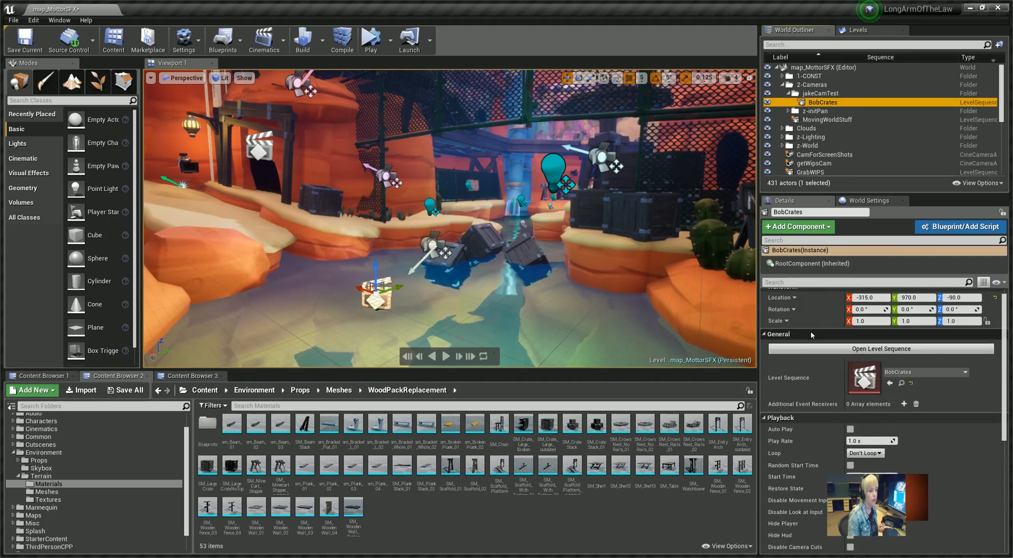
left_click(873, 350)
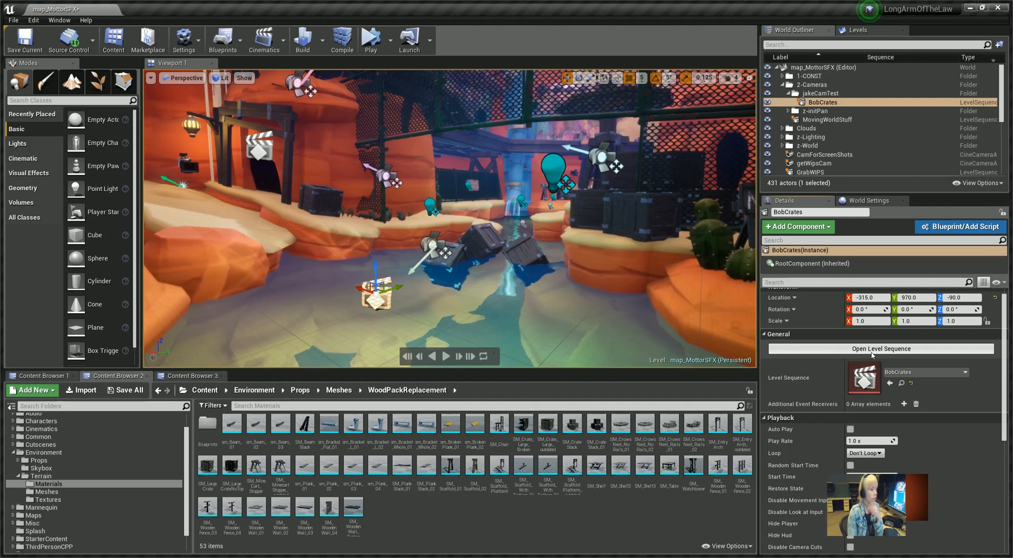
left_click(513, 191)
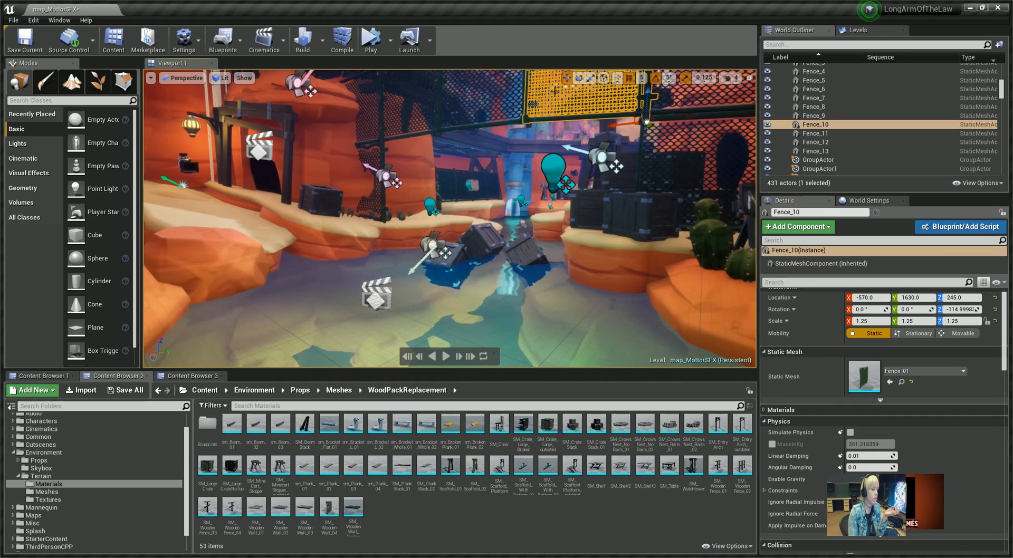
left_click_drag(515, 190, 460, 288)
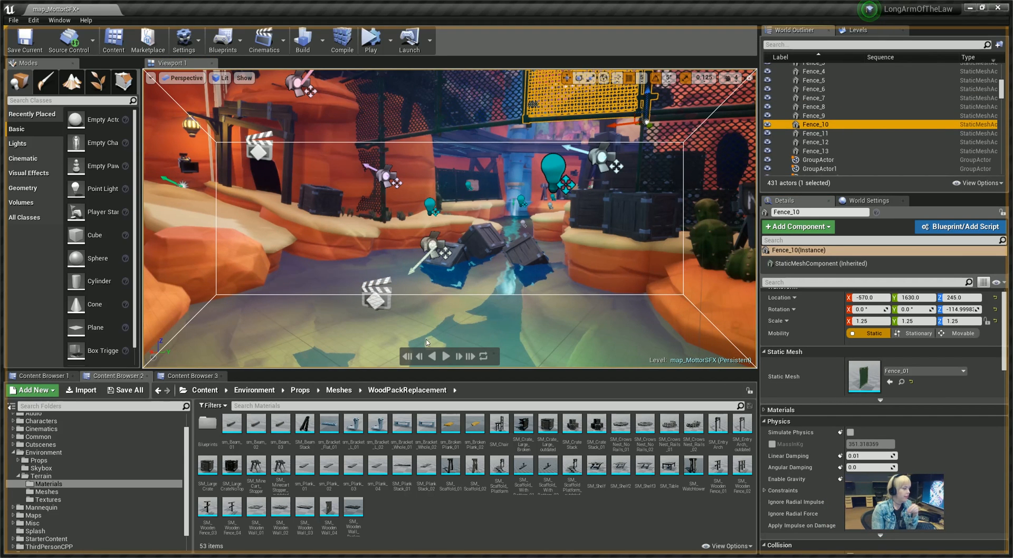
left_click_drag(426, 342, 460, 388)
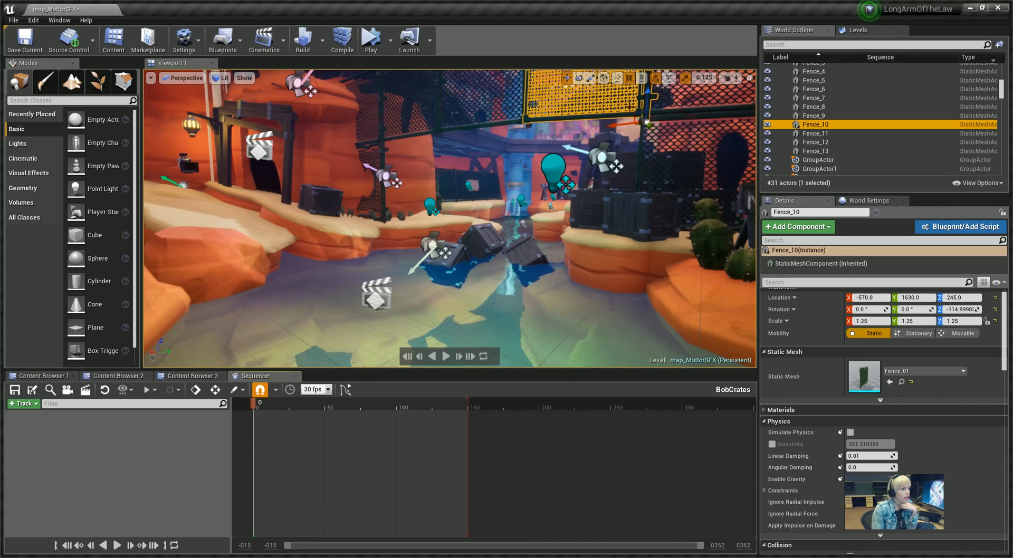
left_click(377, 300)
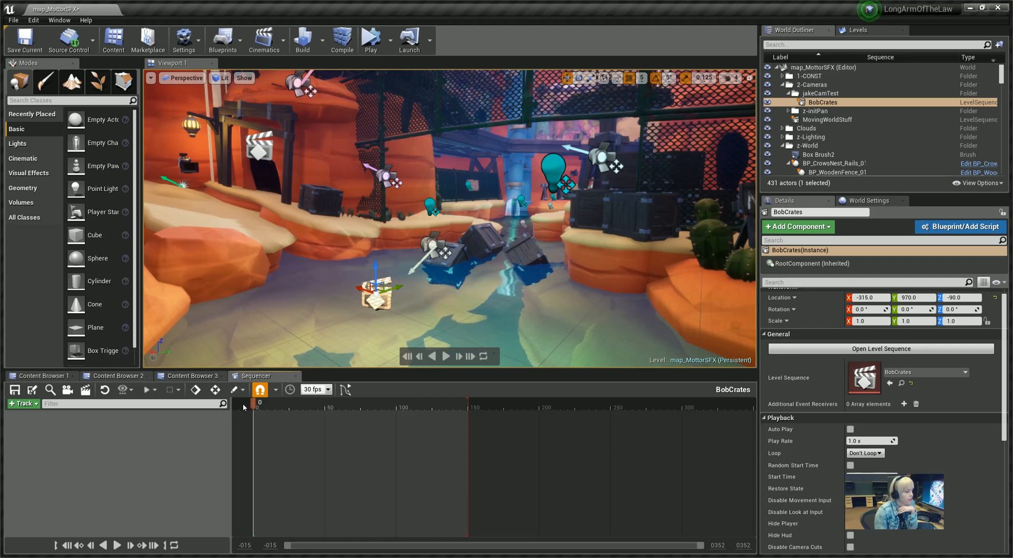
Step: Scrub the BobCrates timeline's playhead to frame 102 and magnify the playback range
left_click_drag(253, 406, 342, 418)
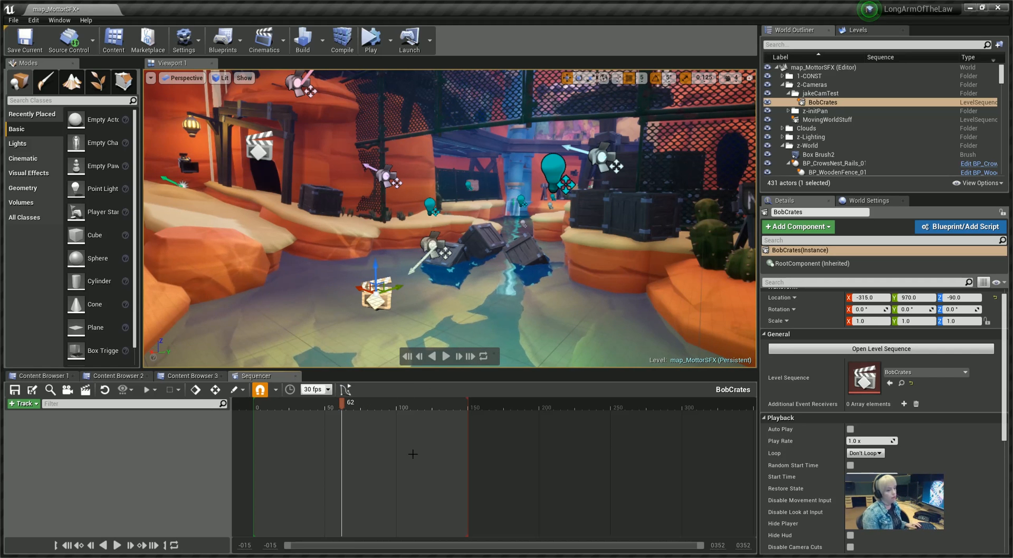
key("space")
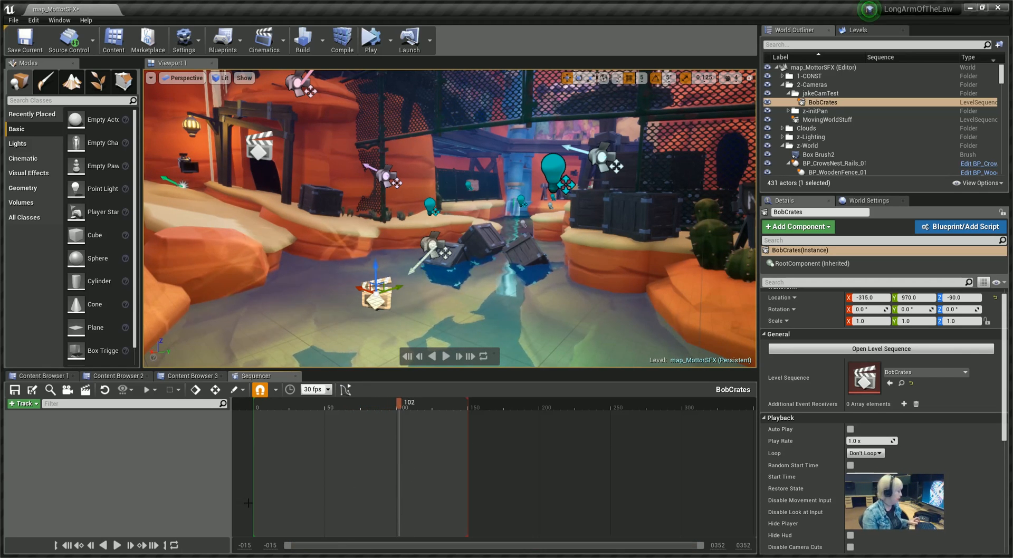
right_click_drag(349, 462, 416, 463)
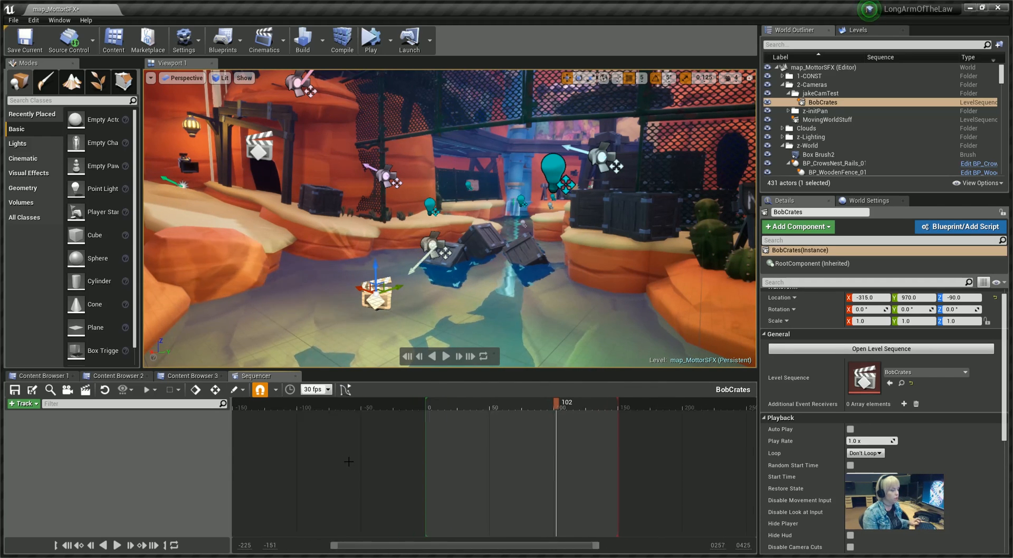
scroll(349, 462, "up", 4)
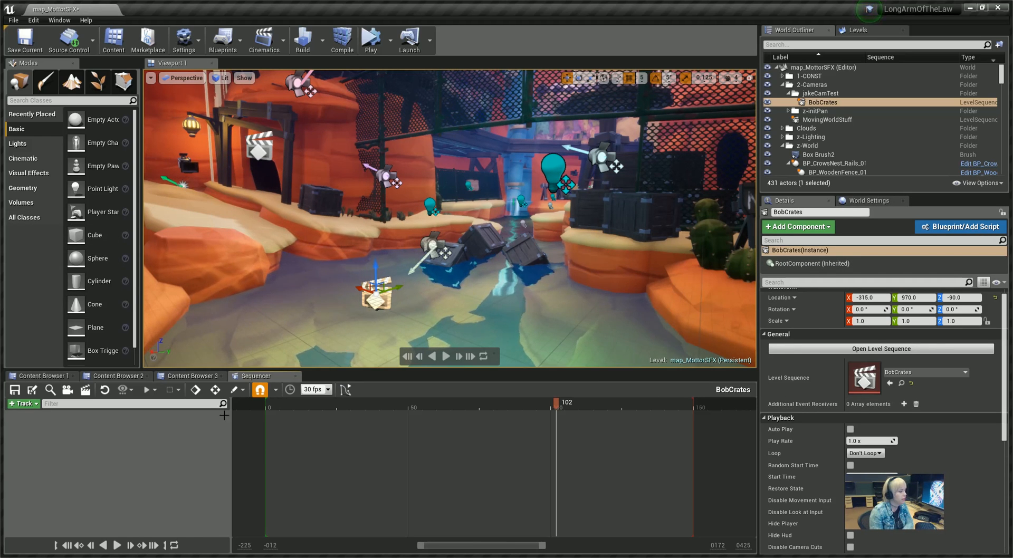
Step: Place an SM_LargeCrate mesh from the WoodPackReplacement folder in the water at -310, 1085, -210, and file it in the jakeCamTest folder
left_click(116, 375)
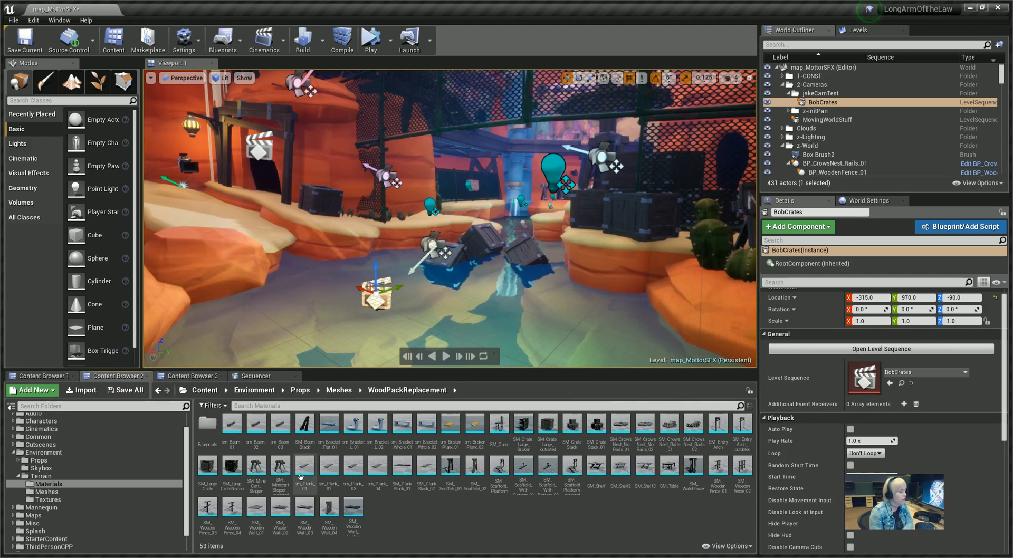
left_click(549, 424)
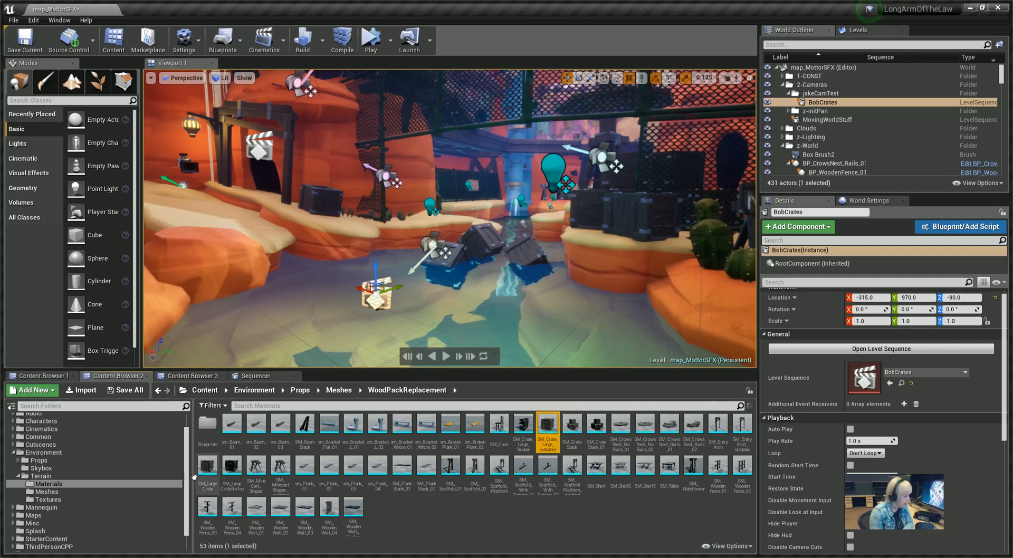
left_click_drag(213, 467, 425, 315)
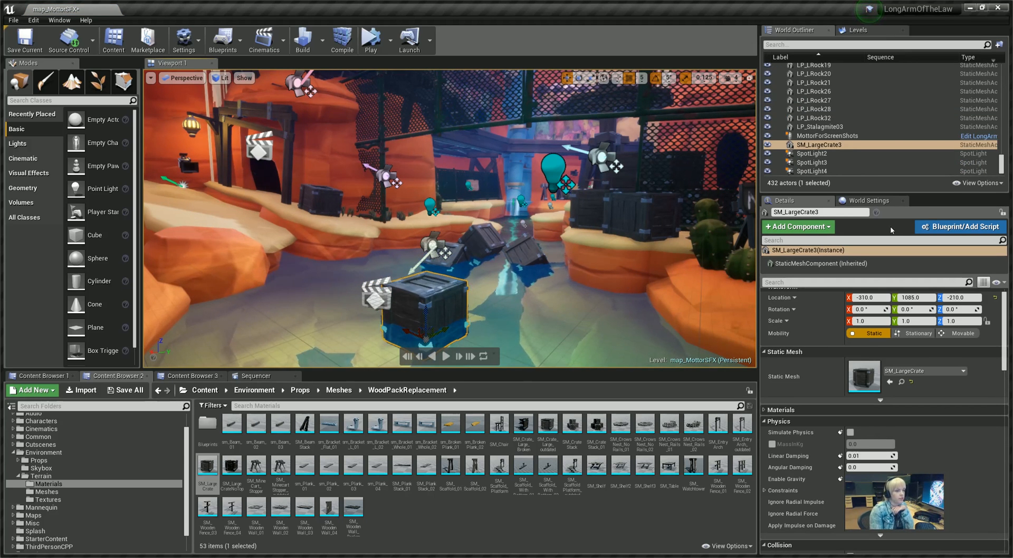
left_click(834, 146)
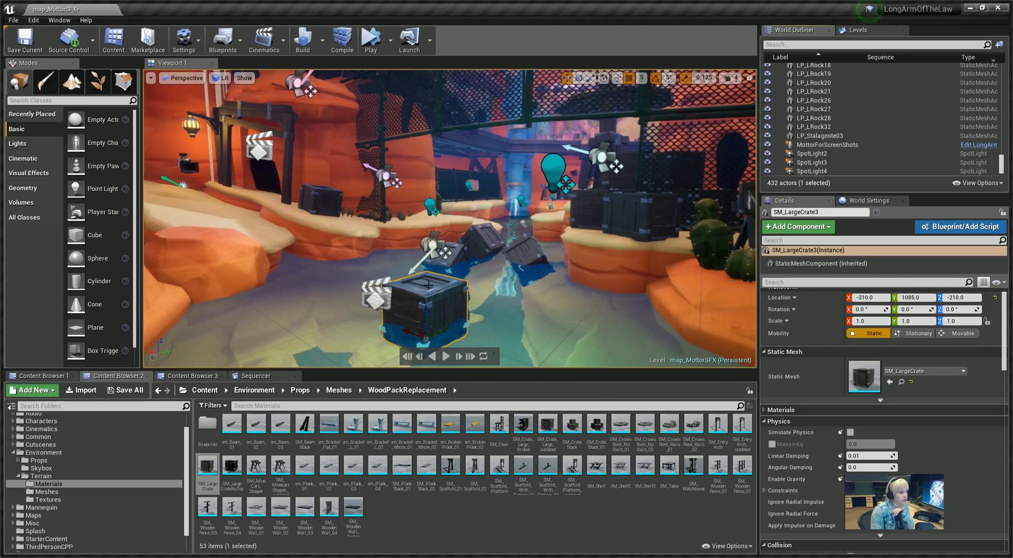
left_click(437, 306)
scroll(489, 346, "up", 6)
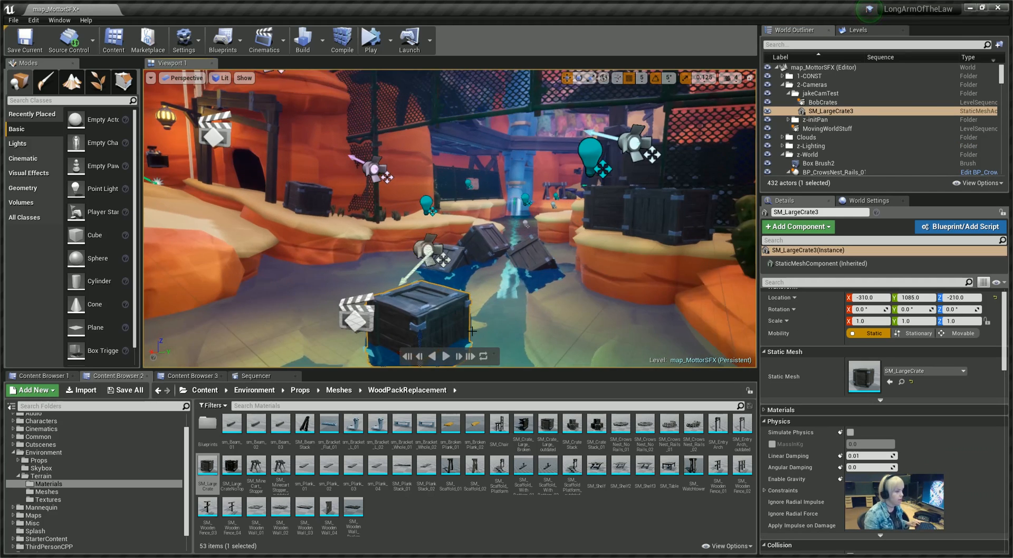
Step: Add the new large crate to the BobCrates sequence and expand its Transform track to show location, rotation and scale
scroll(489, 346, "down", 3)
left_click(257, 376)
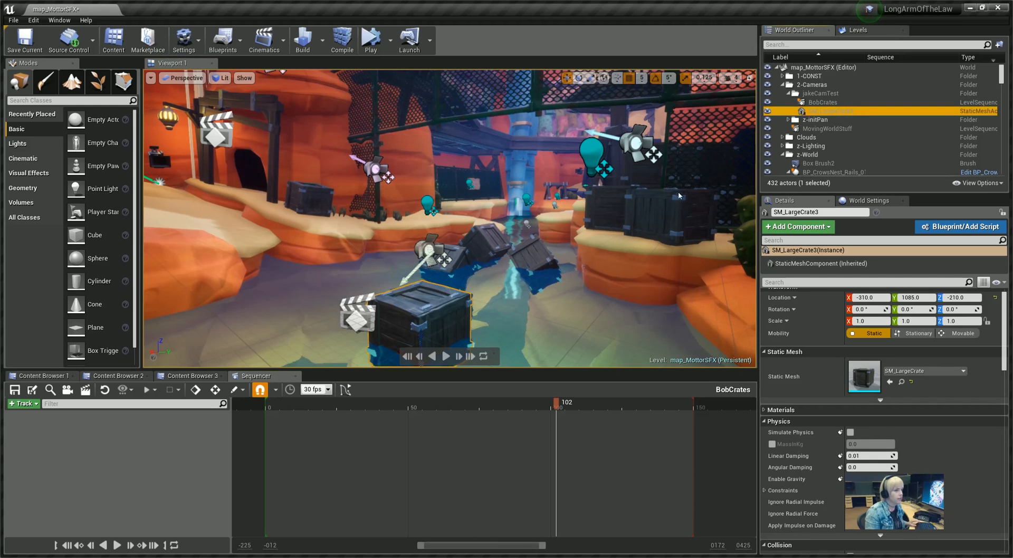
left_click_drag(140, 447, 142, 449)
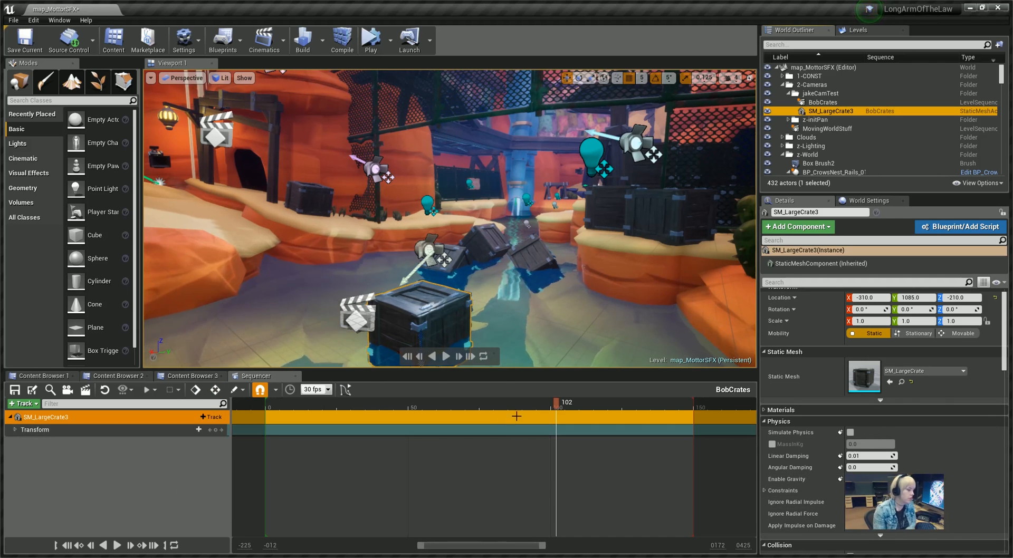
left_click(15, 430)
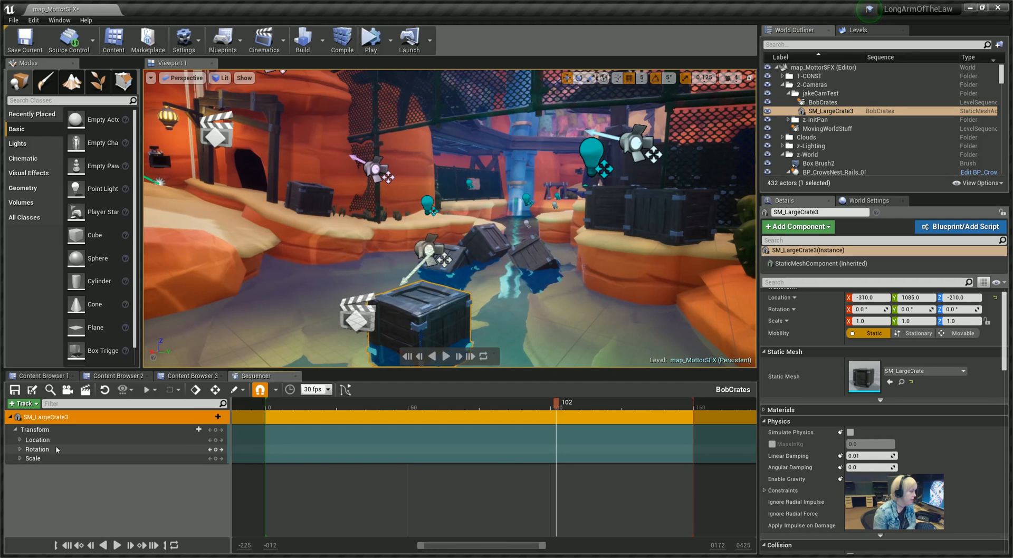
Step: Examine the large crate's details for properties that can be keyframed, from physics and collision to rendering
scroll(890, 317, "up", 1)
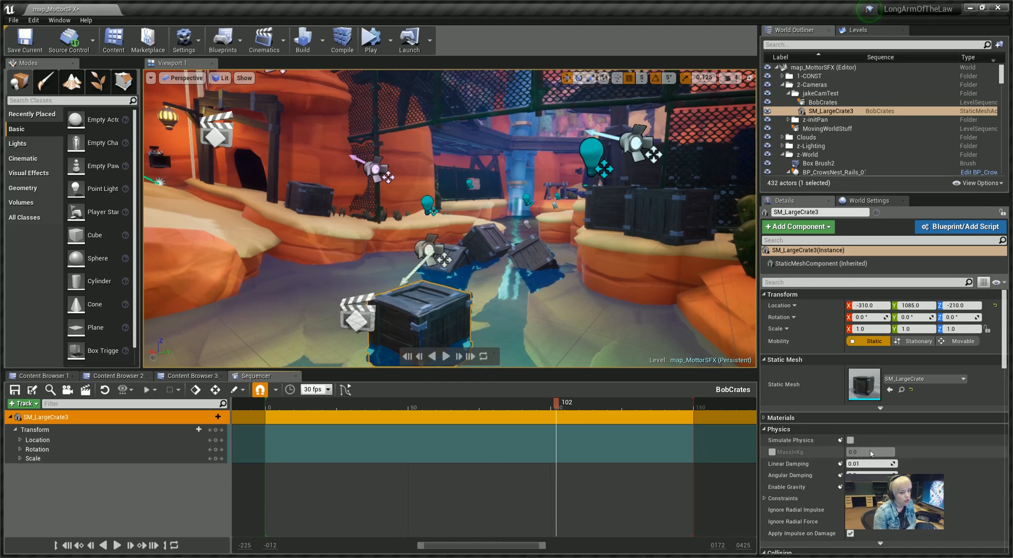
scroll(818, 439, "down", 2)
scroll(816, 436, "down", 5)
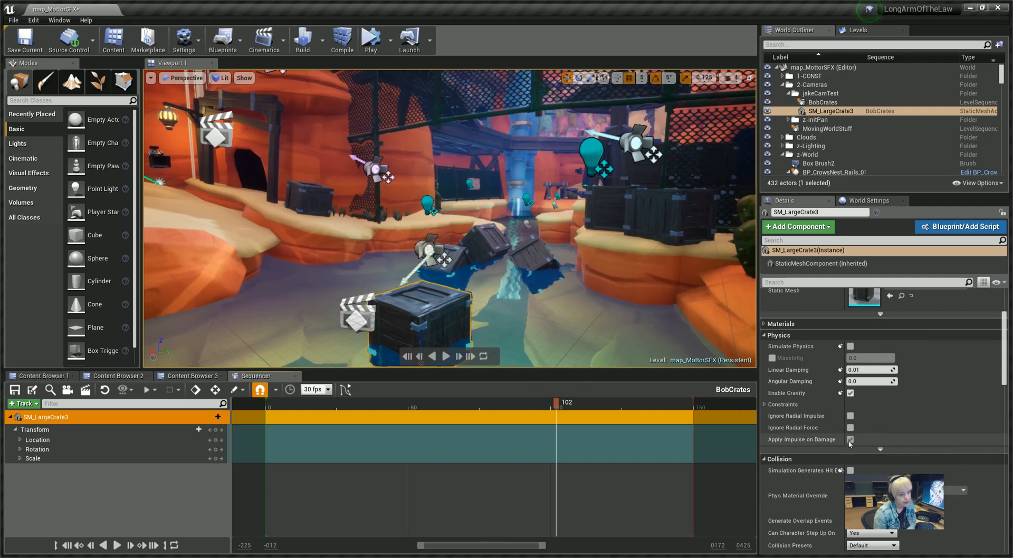
scroll(844, 379, "up", 2)
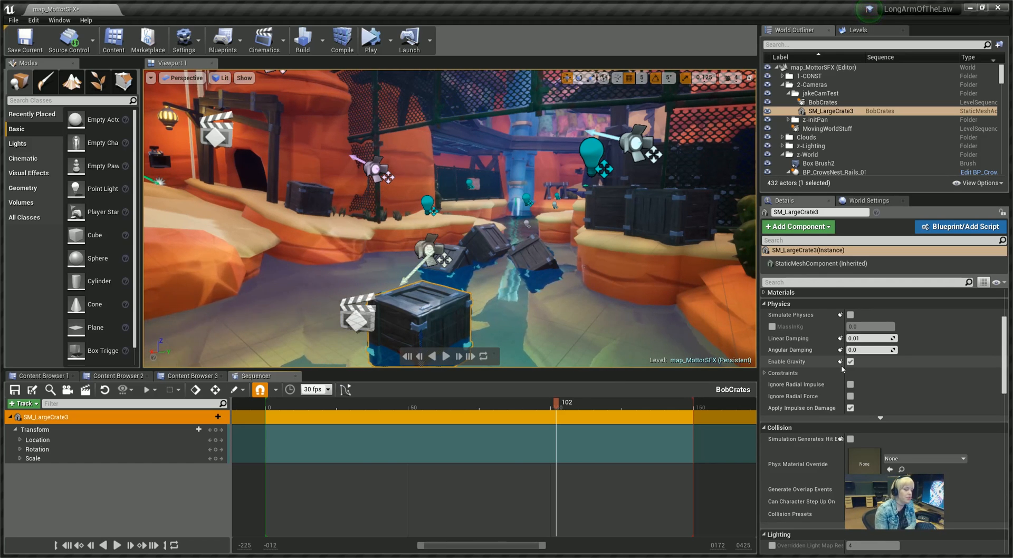
scroll(842, 411, "down", 10)
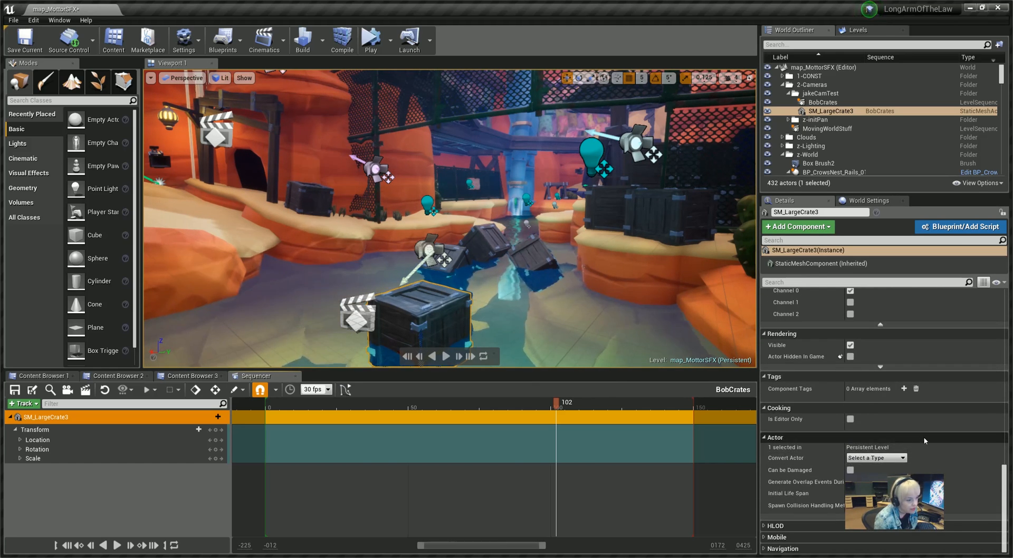
scroll(852, 406, "up", 1)
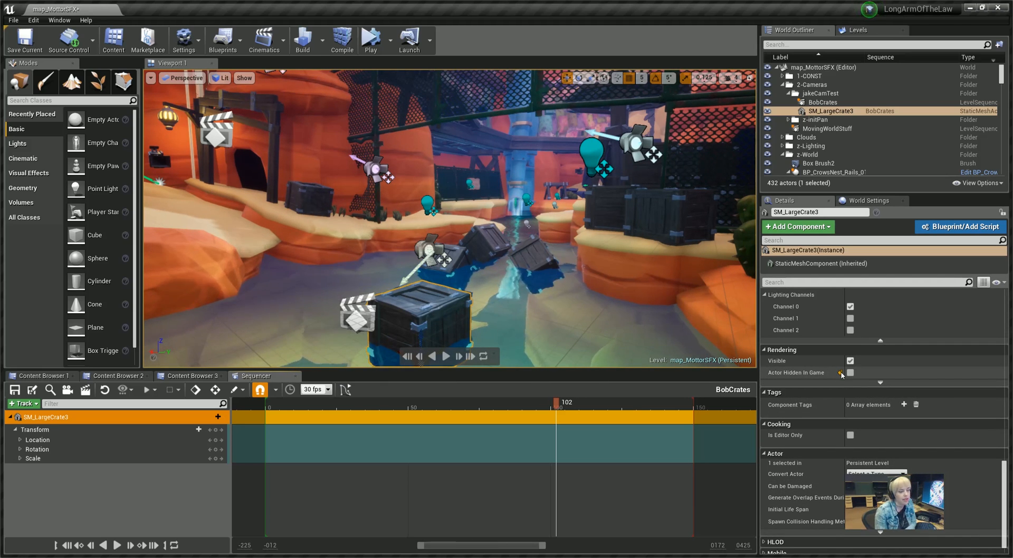
scroll(840, 374, "up", 3)
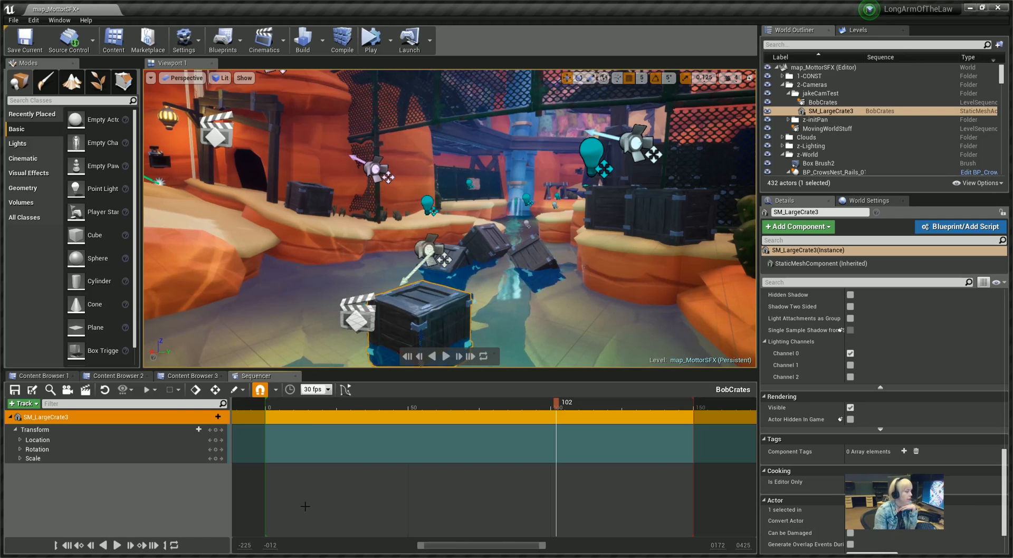
Step: Return the BobCrates playhead to frame 0 and key the large crate's starting location there
right_click_drag(436, 326, 432, 326)
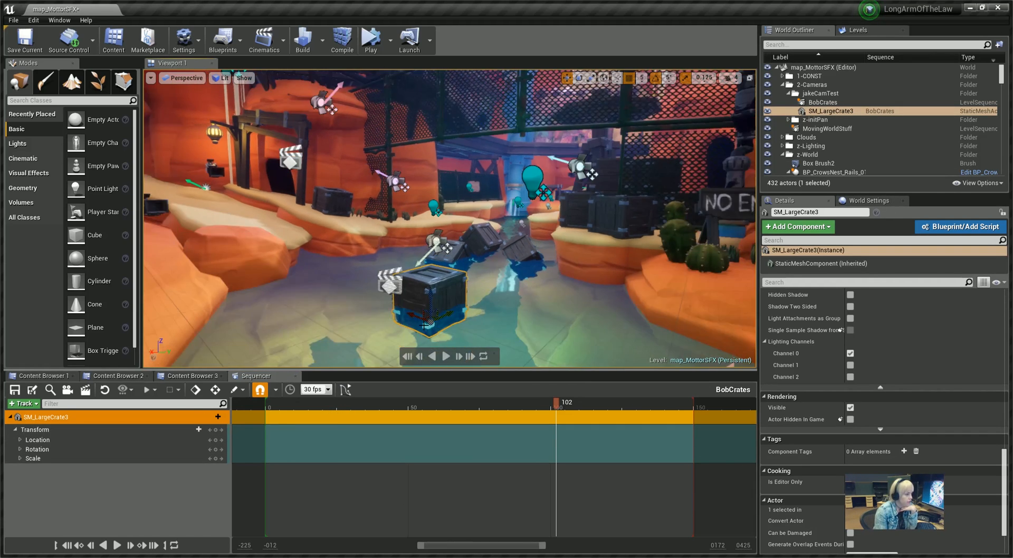
scroll(424, 326, "down", 2)
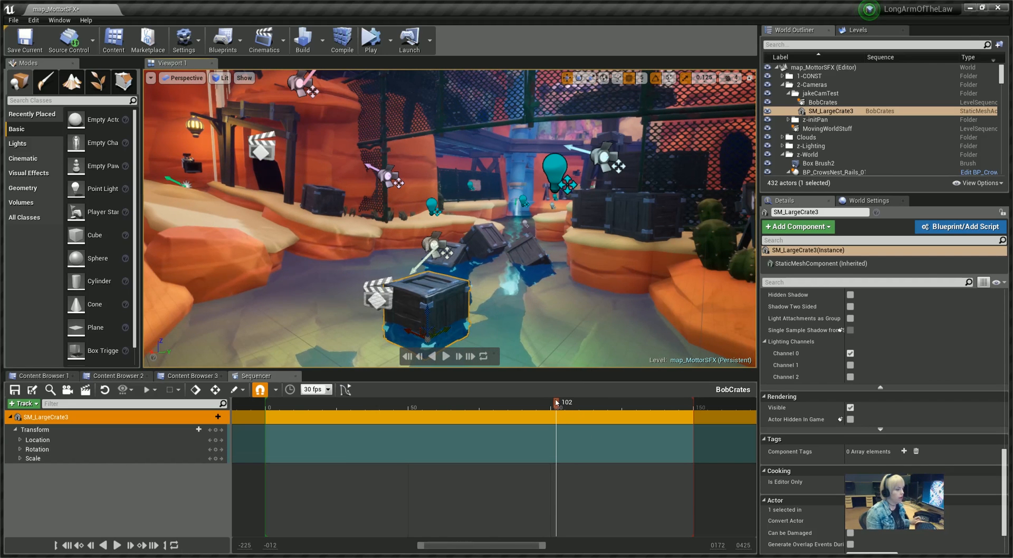
left_click_drag(556, 404, 259, 431)
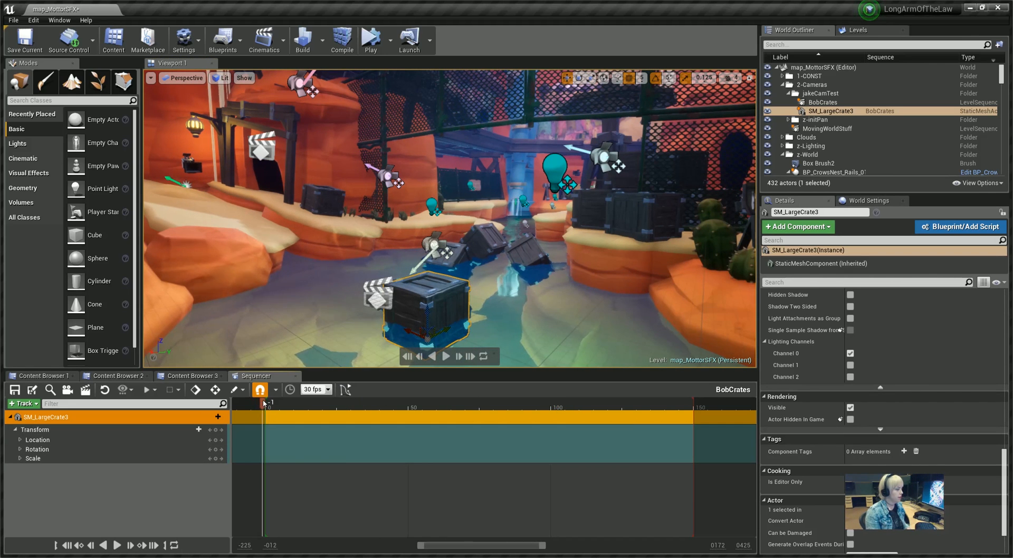
scroll(357, 239, "down", 2)
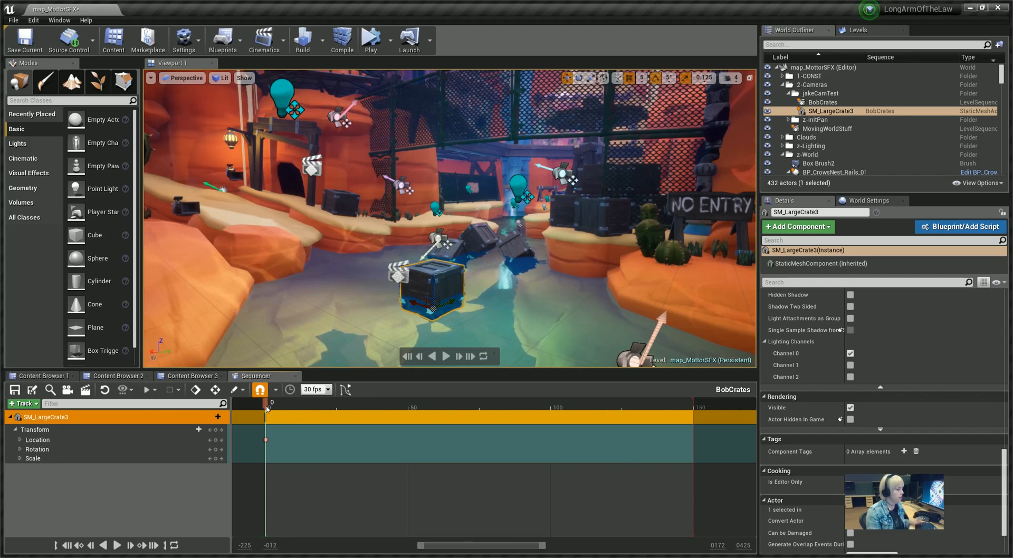
Step: Try moving the large crate across the water at frame 0 without keying it, and scrub the playhead to frame 50
left_click_drag(267, 408, 410, 410)
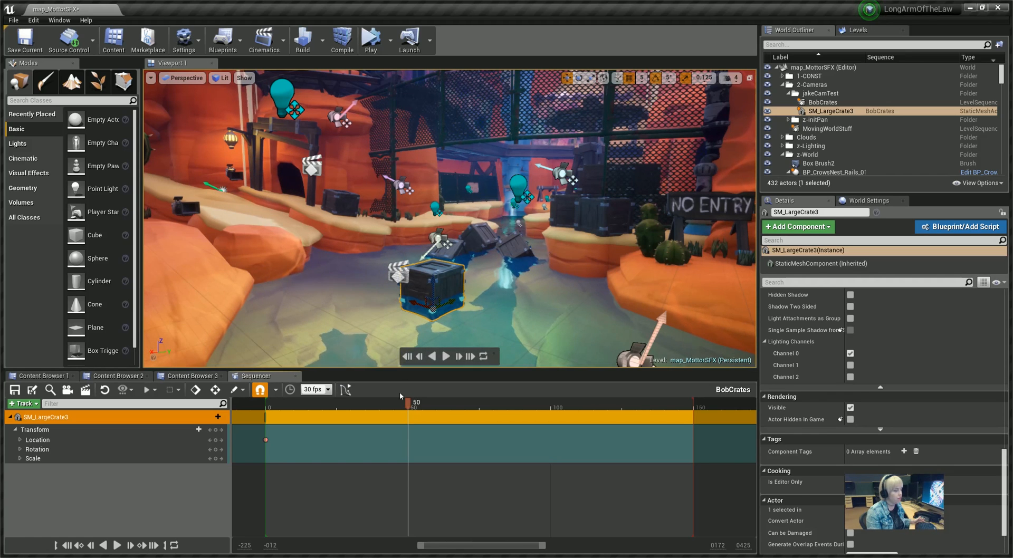
left_click(266, 441)
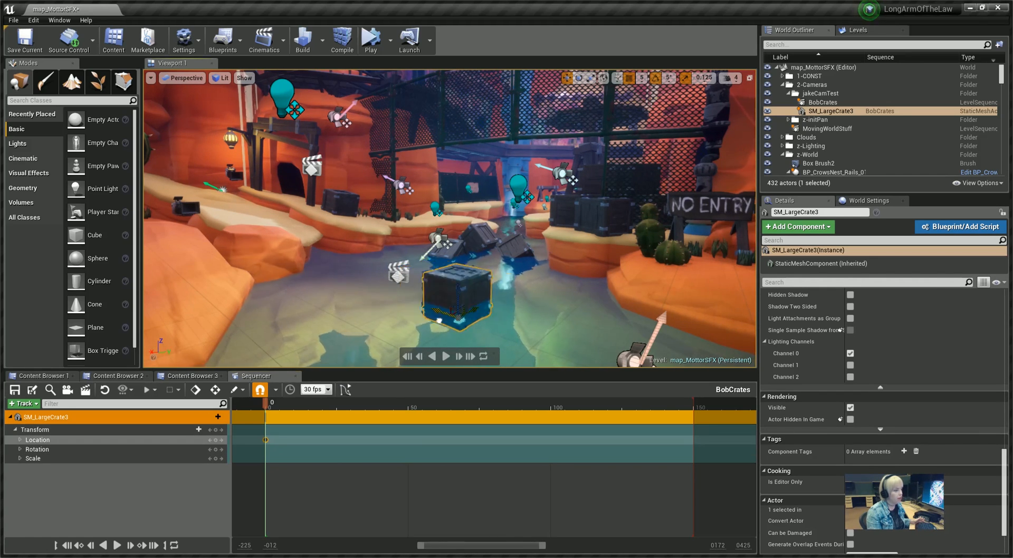
left_click_drag(439, 320, 541, 355)
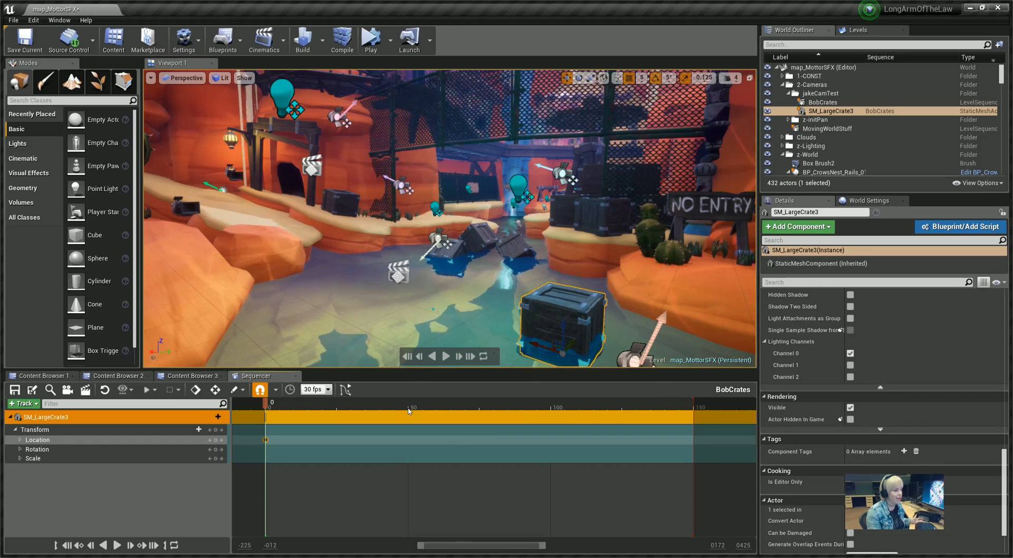
left_click(409, 411)
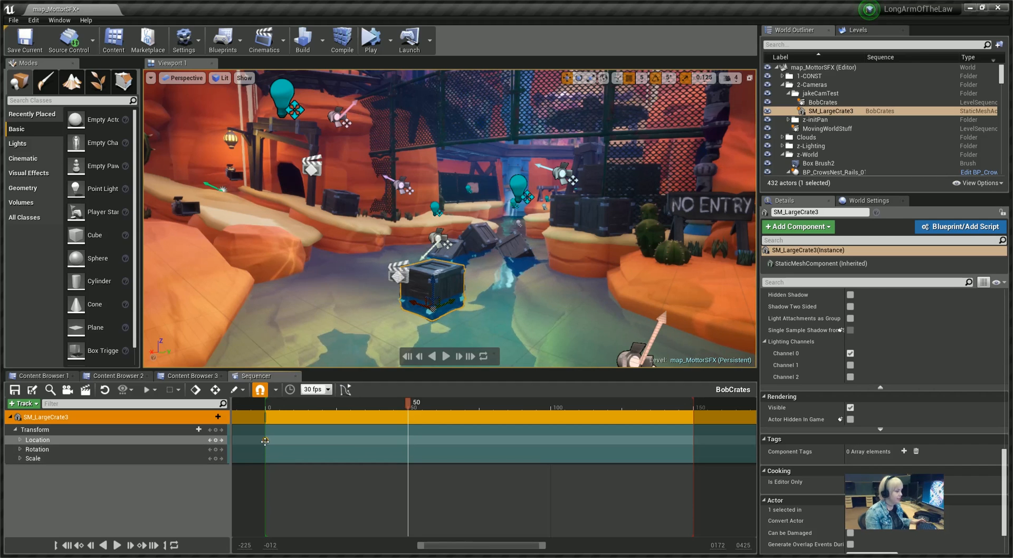
Step: Key the crate's location at frames 50 and 100, with the crate sunk lower in the water at frame 100
left_click(406, 406)
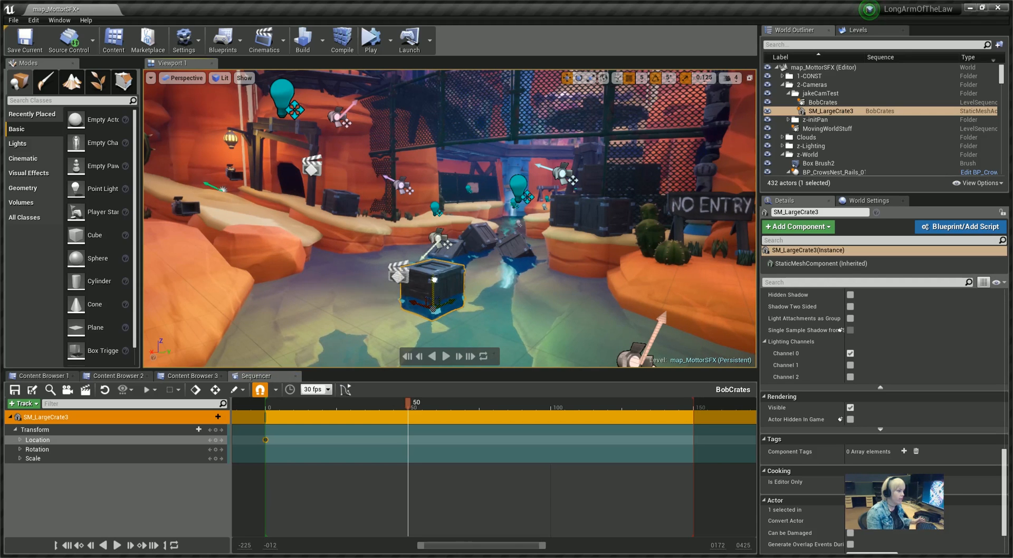
left_click(215, 441)
left_click_drag(408, 405, 552, 417)
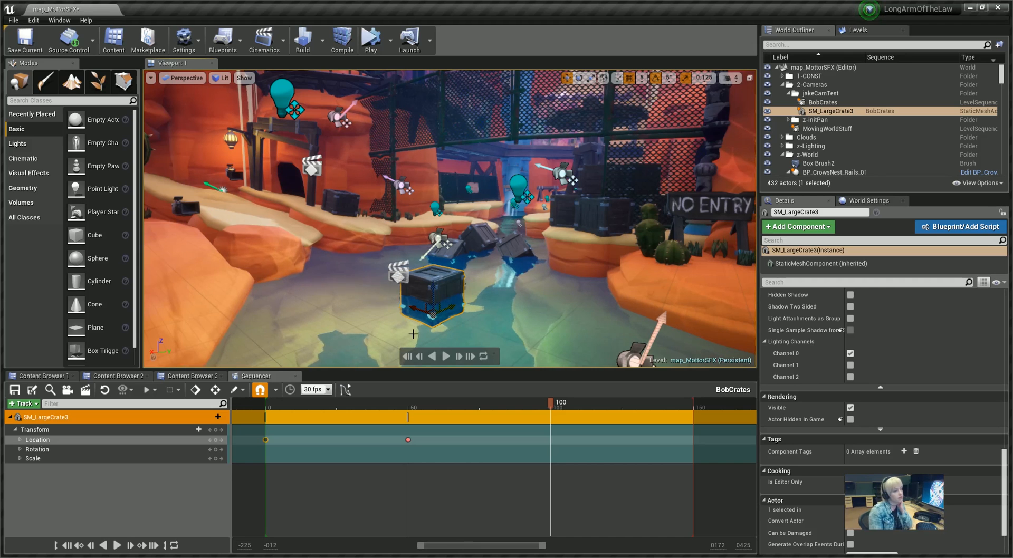
left_click(216, 440)
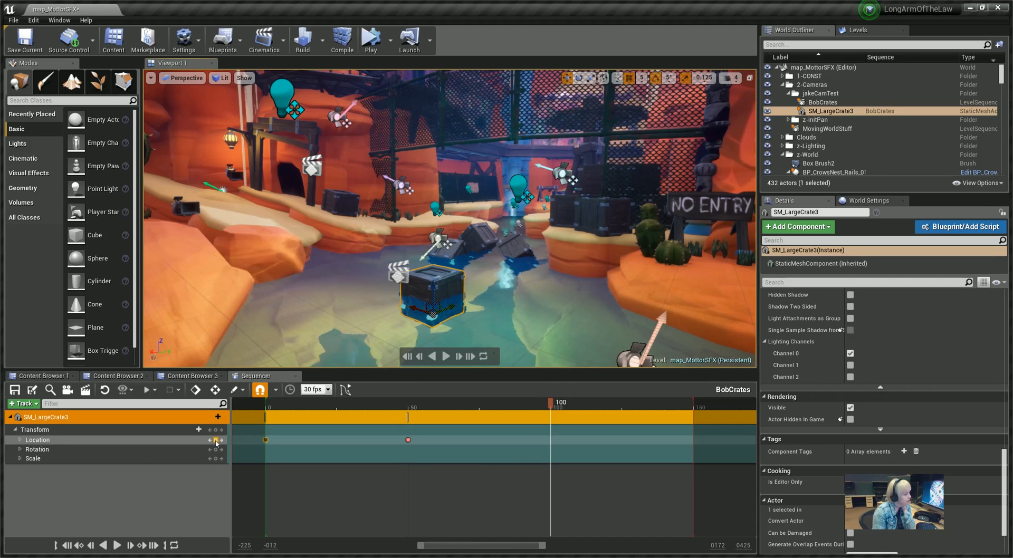
Step: Extend the end of the BobCrates playback range to frame 200
scroll(422, 486, "down", 5)
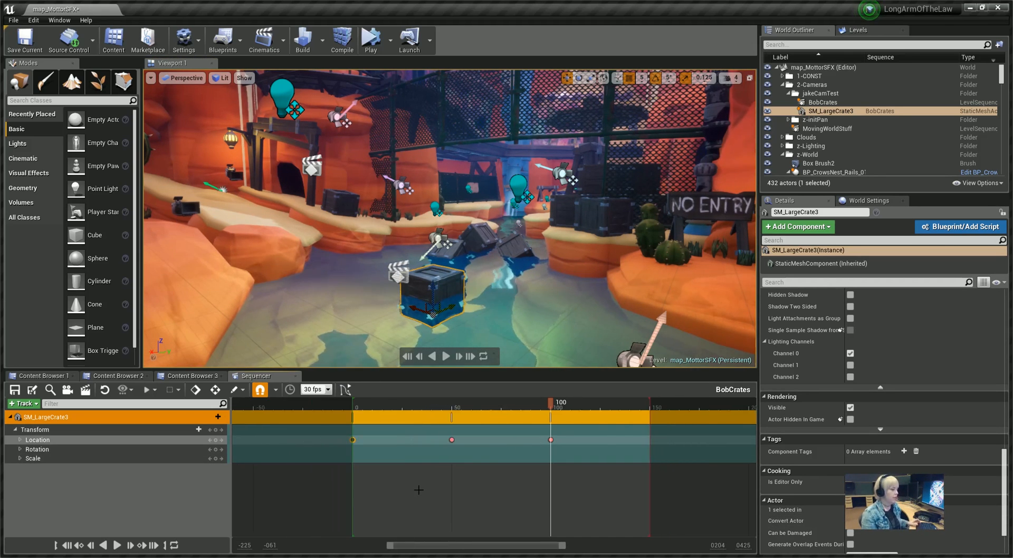
scroll(599, 471, "down", 3)
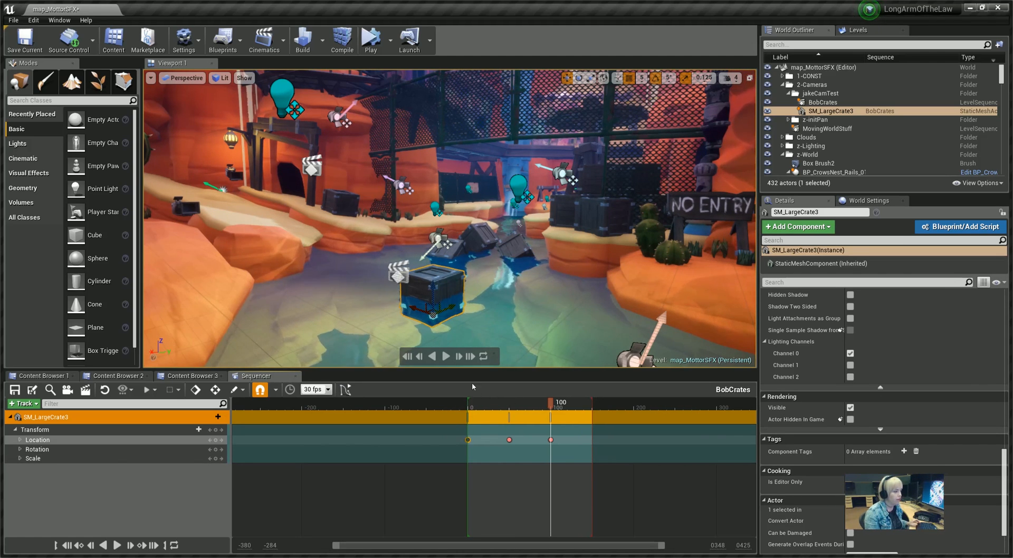
left_click_drag(591, 407, 632, 414)
scroll(587, 465, "up", 3)
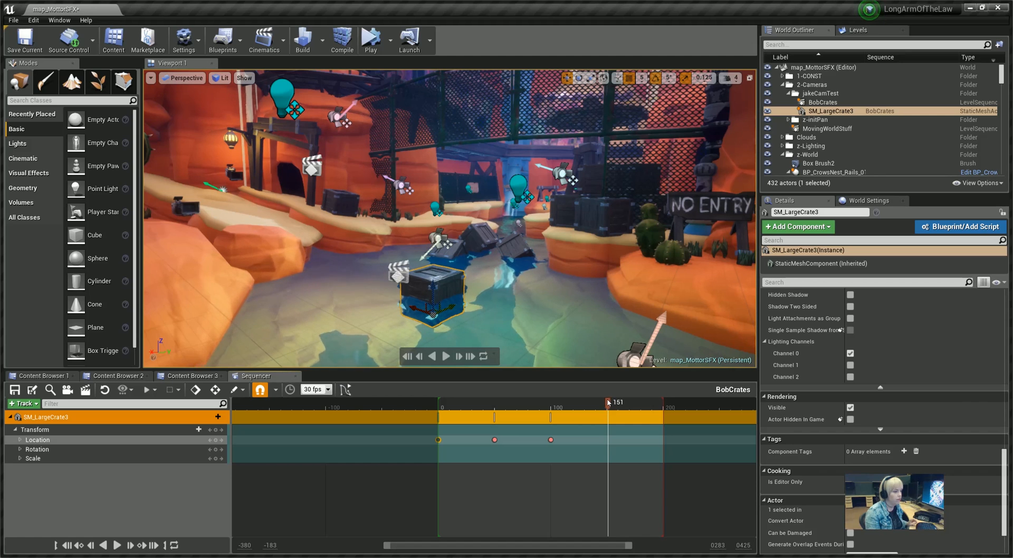
Step: Raise the crate and key its location at frame 150, and run a brief play test of the level
left_click_drag(608, 402, 606, 404)
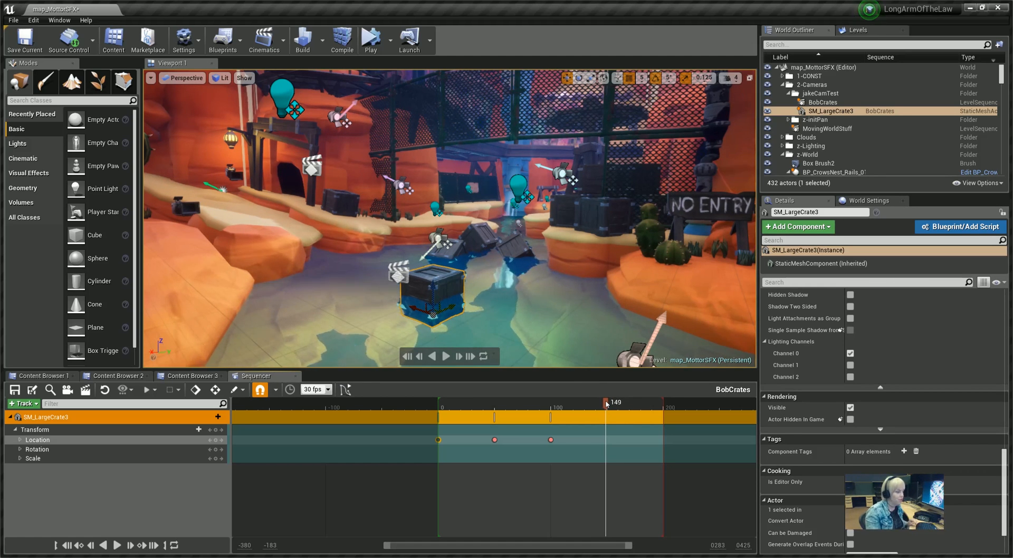
left_click(130, 546)
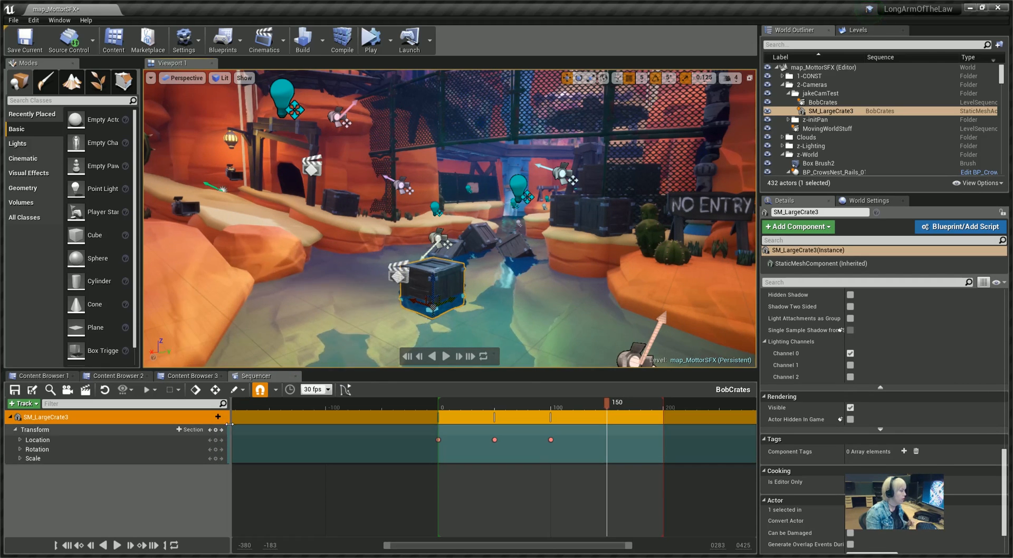
left_click(216, 440)
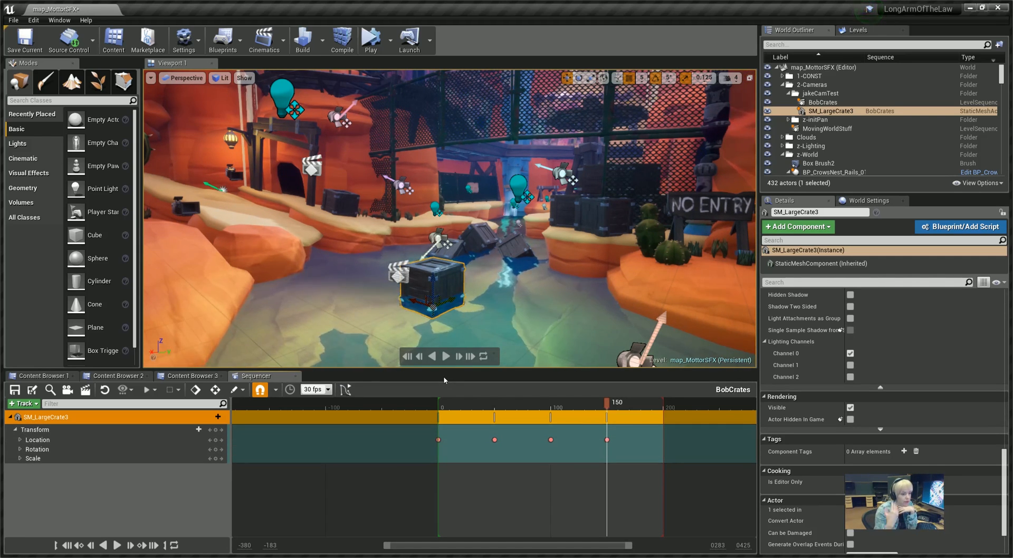
left_click(372, 42)
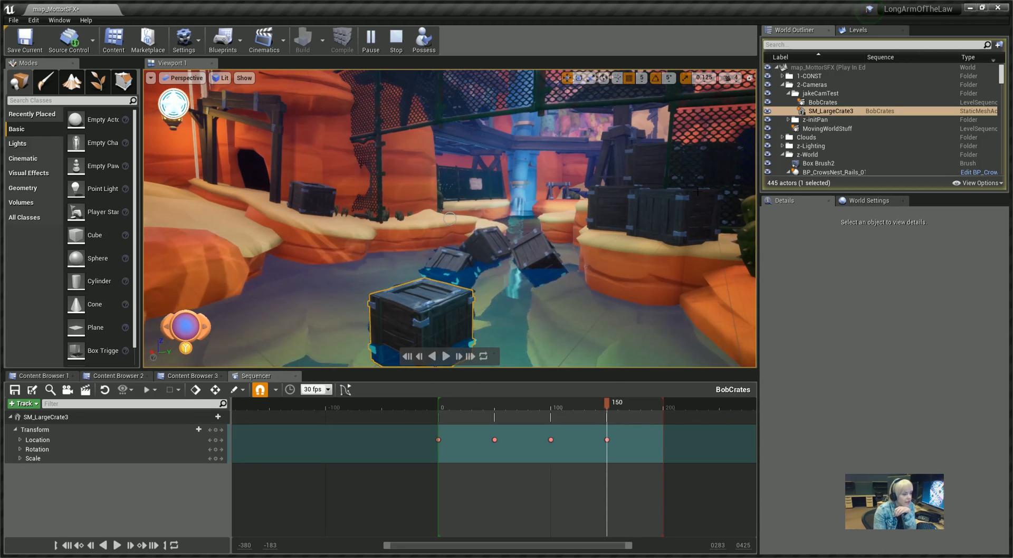
left_click(402, 37)
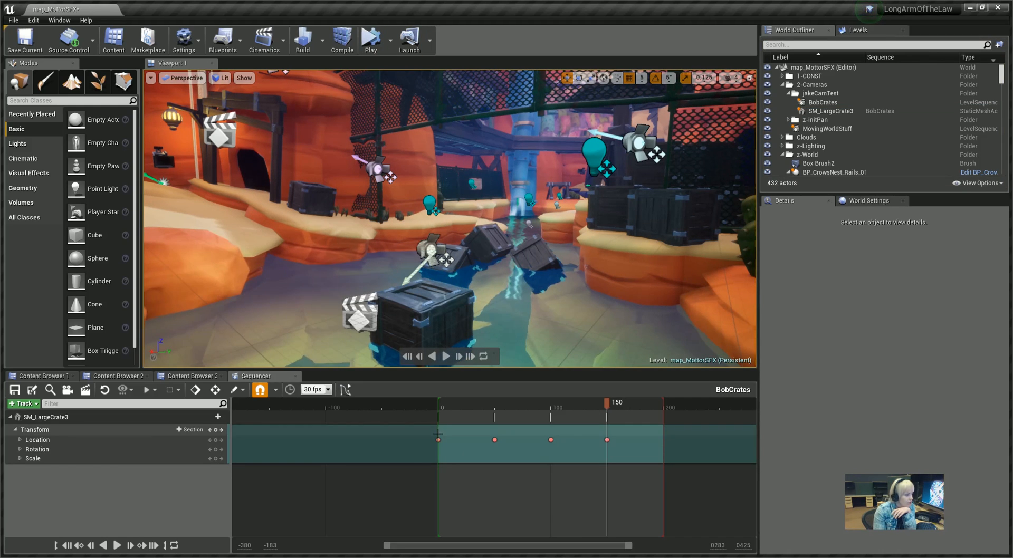
Step: Copy the crate's location key from frame 0 and paste it at frame 200, the end of the playback range
left_click(438, 440)
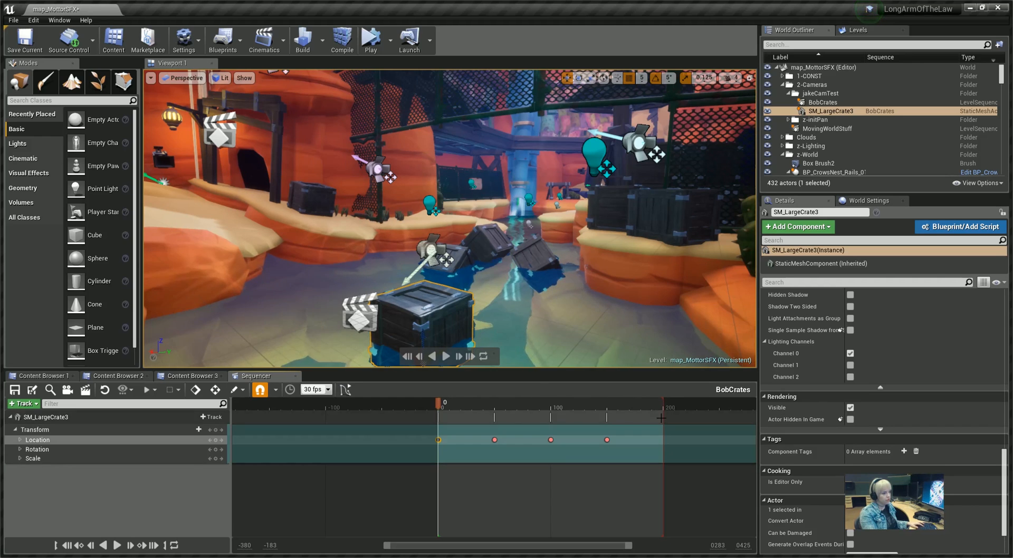
left_click_drag(660, 407, 439, 460)
key("ctrl+v")
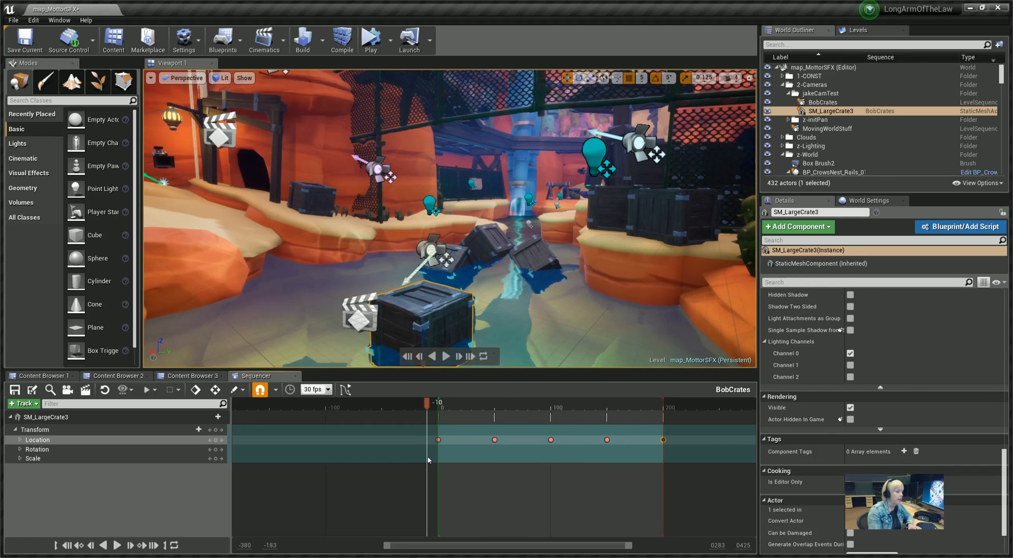
Step: Preview the loop, place a rotated duplicate of the crate beside the first, and add SM_LargeCrate4 to the BobCrates sequence
key("space")
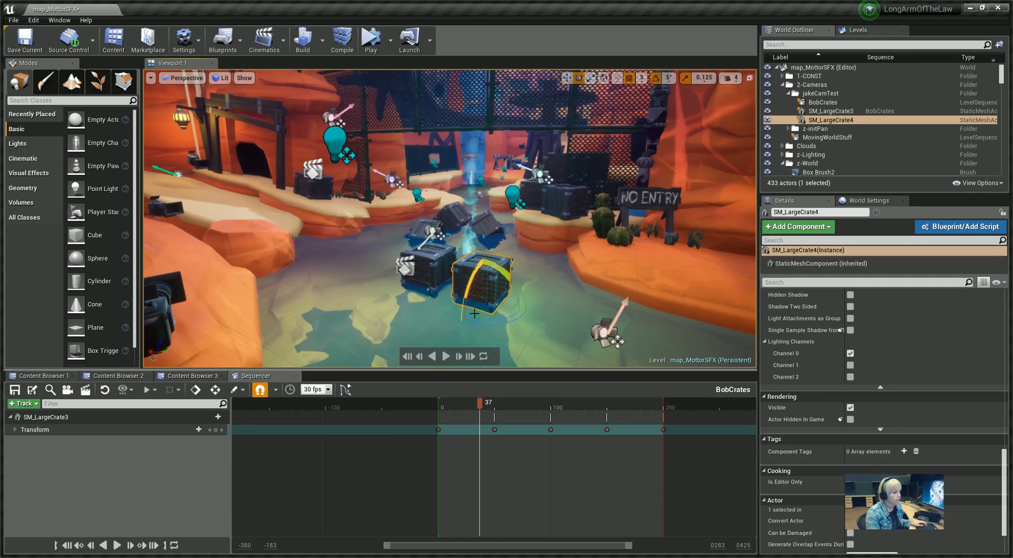
left_click_drag(489, 323, 580, 242)
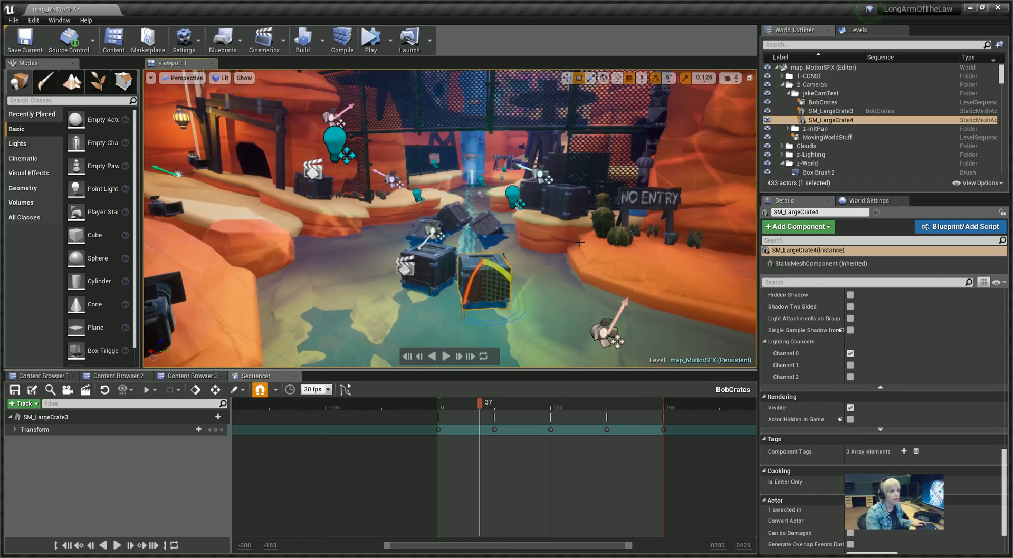
left_click(825, 122)
left_click_drag(89, 461, 89, 460)
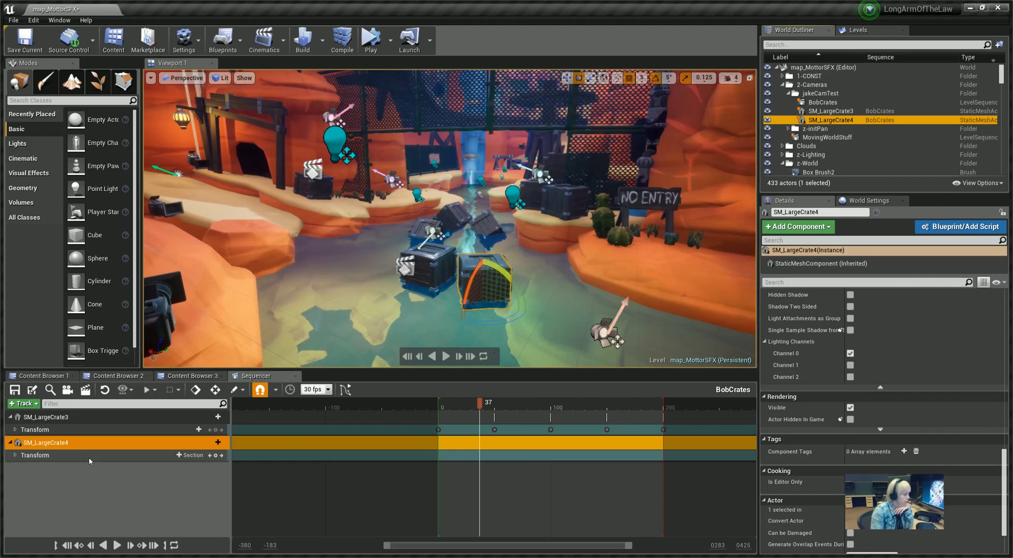
Step: Expand the SM_LargeCrate4 transform track and key the crate's location at frame 0
left_click_drag(479, 405, 439, 407)
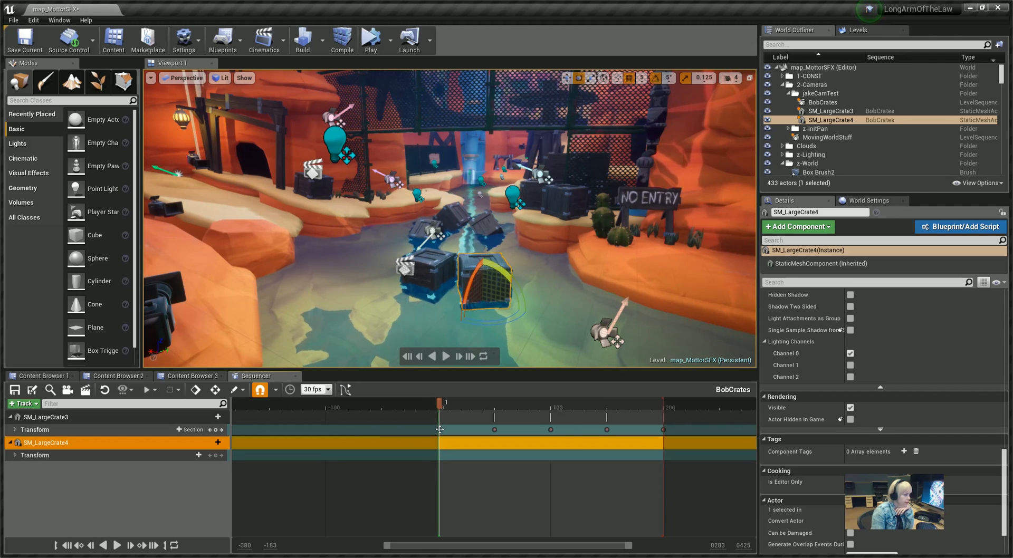
left_click(440, 430)
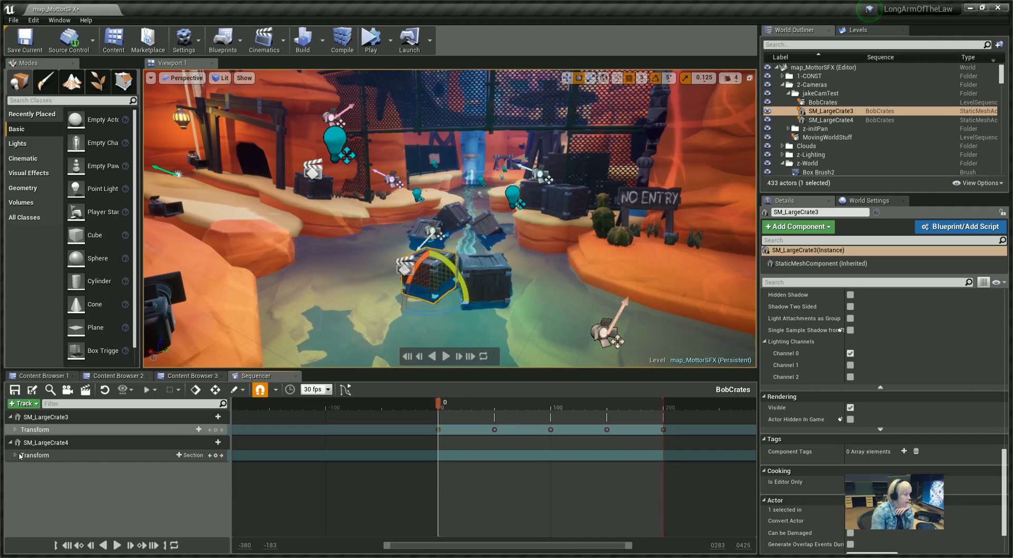
left_click(19, 455)
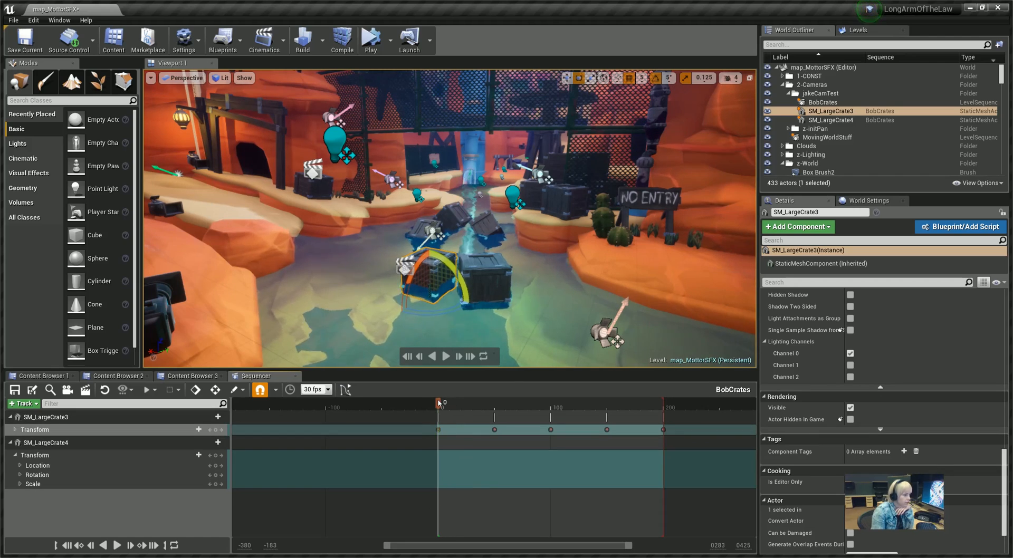
left_click(492, 270)
key("w")
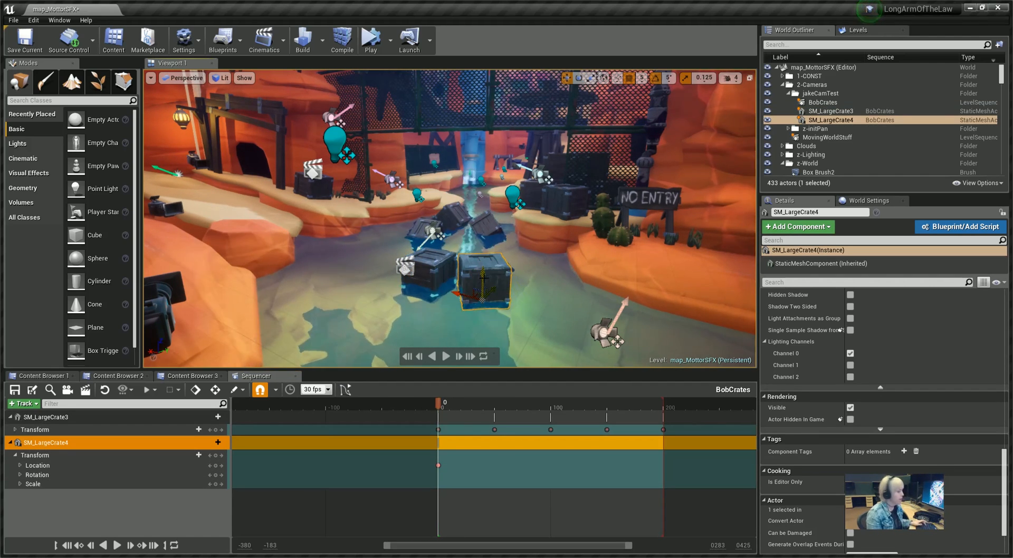
Step: Shift SM_LargeCrate4 vertically in the water and key its location at frames 50, 100 and 150
left_click(495, 428)
left_click(486, 277)
left_click_drag(486, 278, 486, 267)
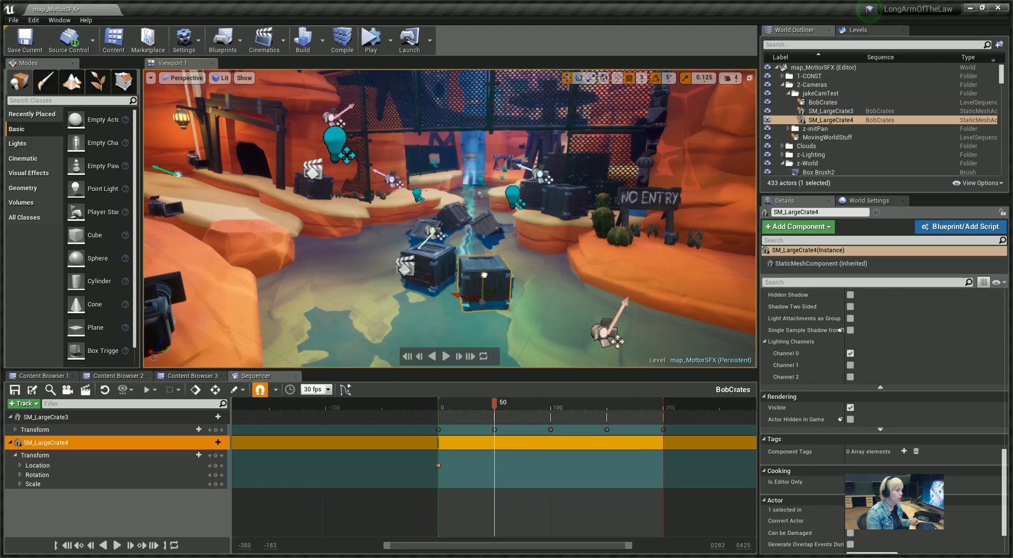
left_click(215, 466)
left_click(551, 409)
left_click(550, 429)
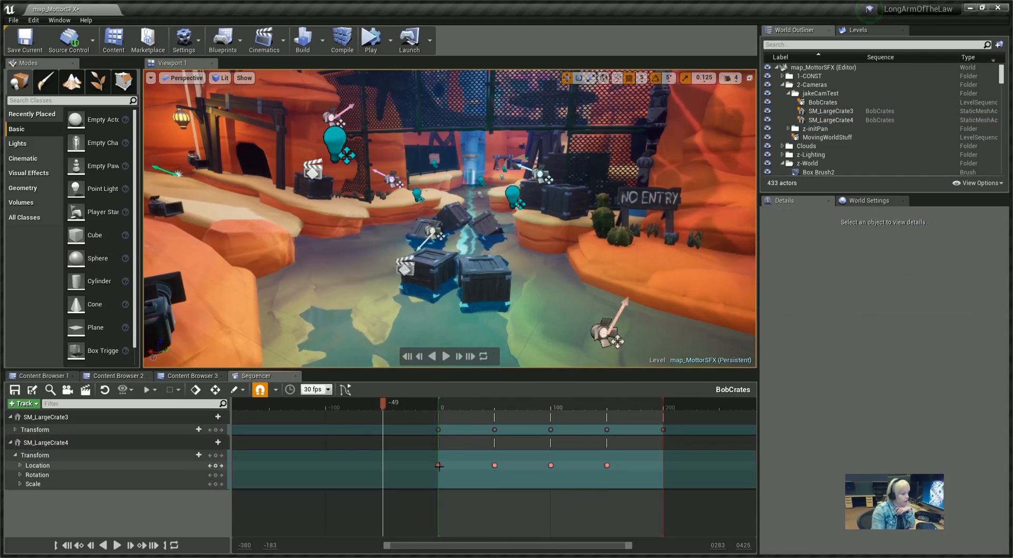
Step: Key the starting rotation of SM_LargeCrate4 at frame 0, aligned with its first location key
left_click(438, 466)
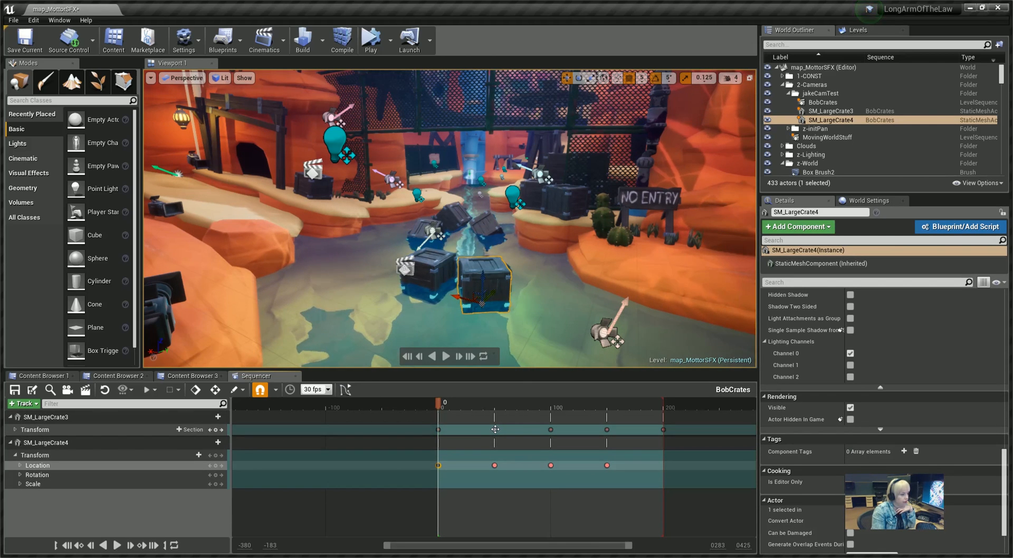
left_click(495, 430)
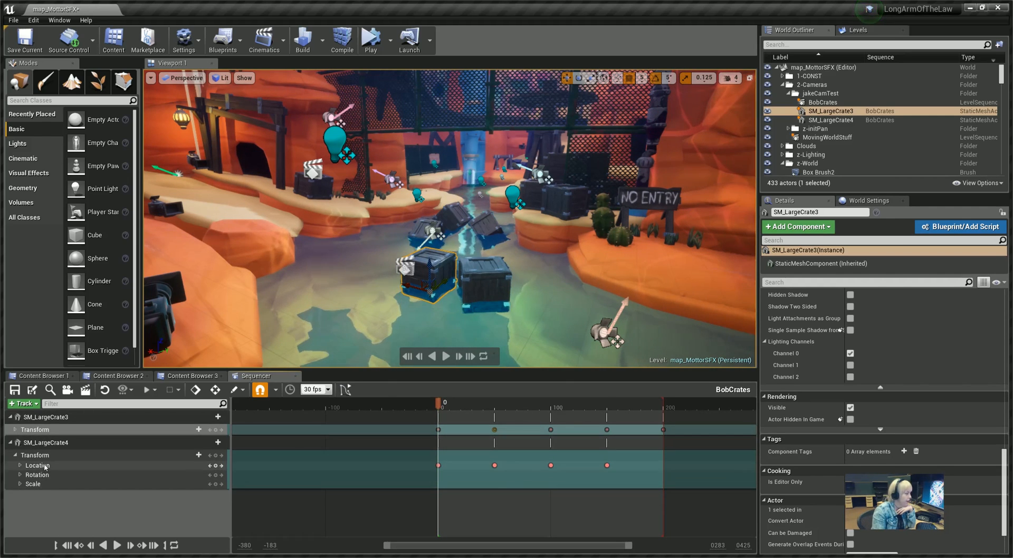
left_click(136, 474)
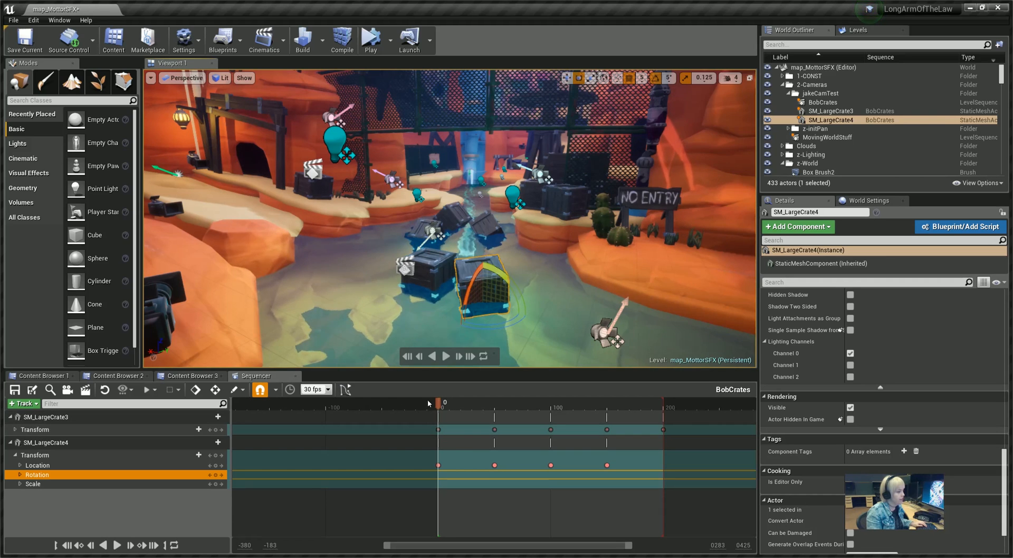
left_click_drag(443, 416, 439, 417)
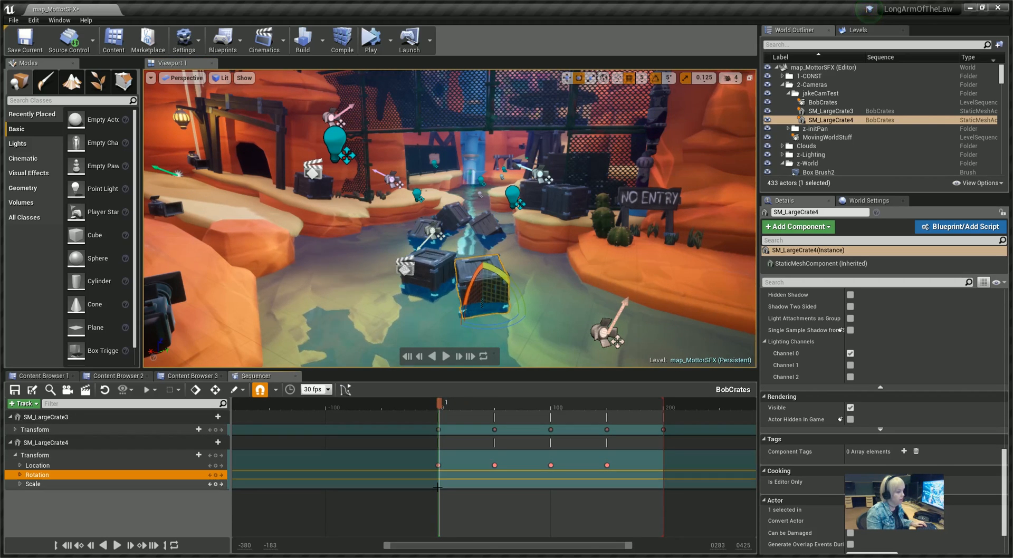
left_click(438, 467)
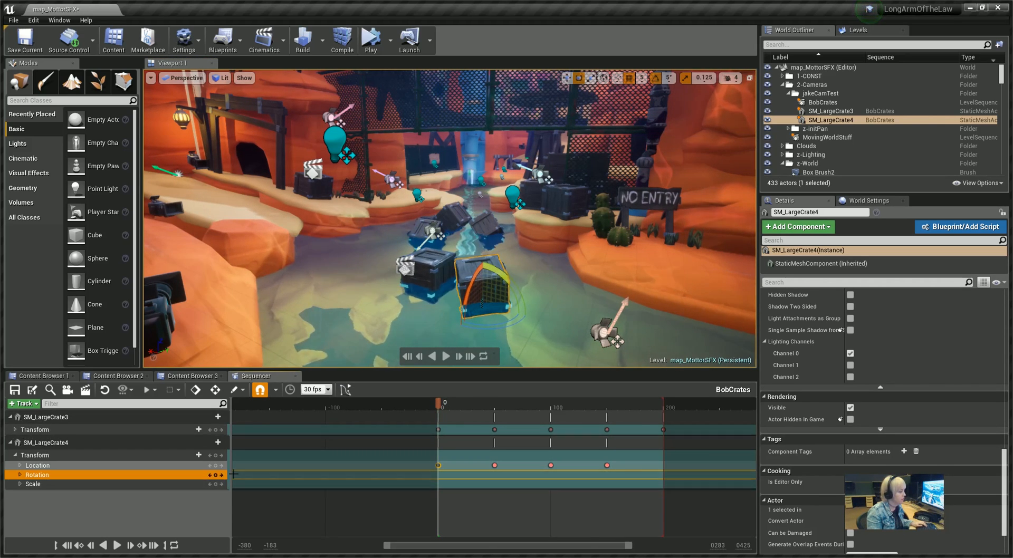
left_click(216, 476)
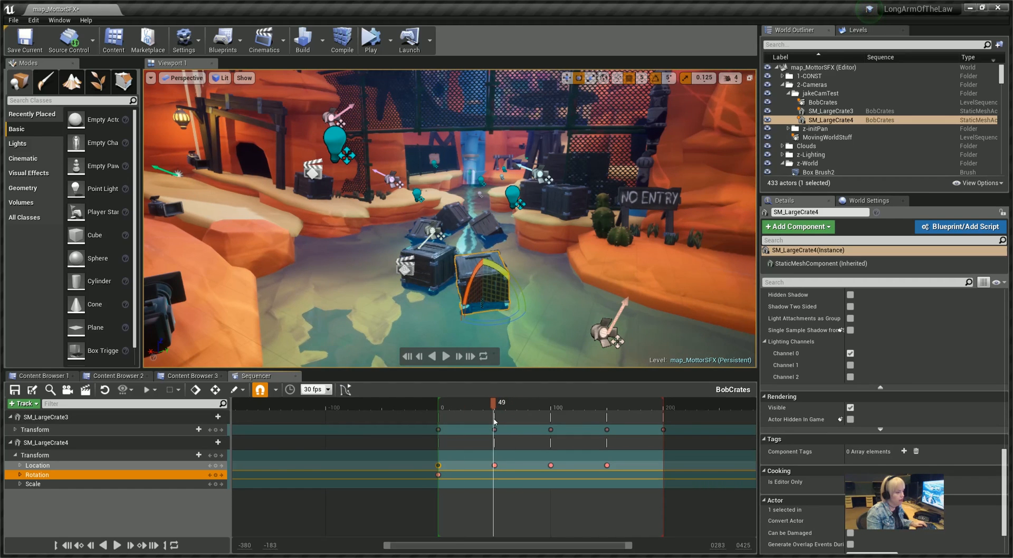
Step: Tilt SM_LargeCrate4 and key its rotation at frames 50, 100 and 150, rotating it by -10 degrees at frame 50
left_click(494, 466)
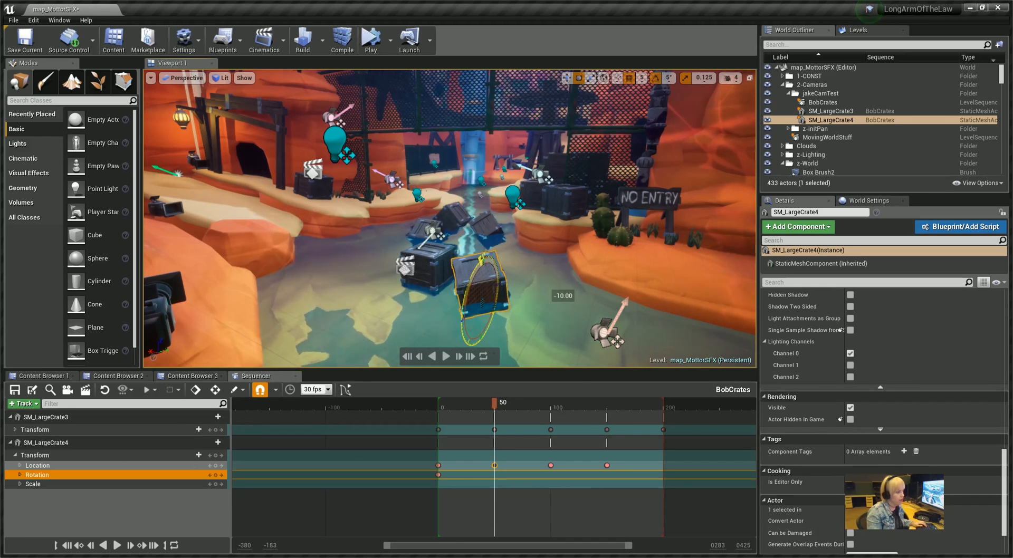
left_click(215, 476)
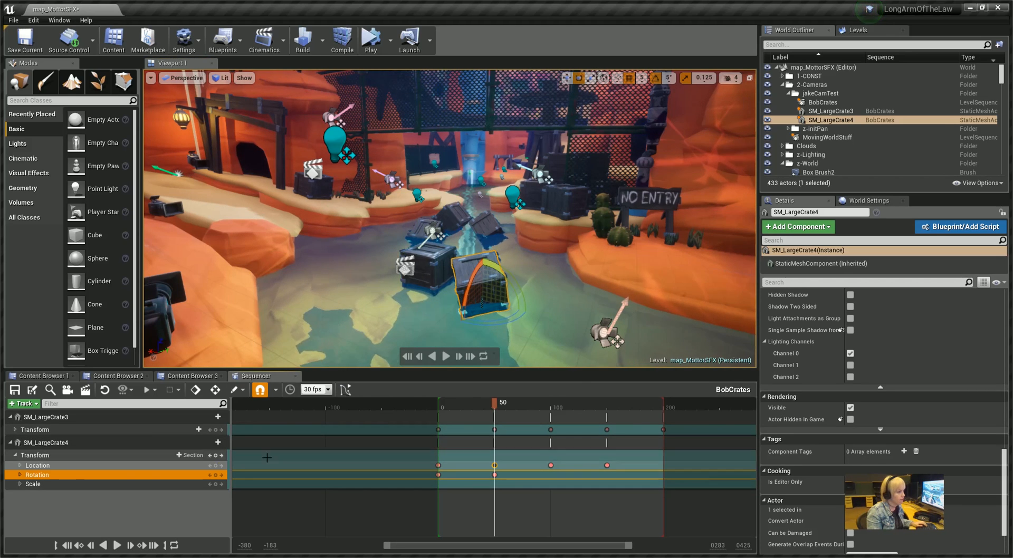
left_click_drag(546, 419, 551, 417)
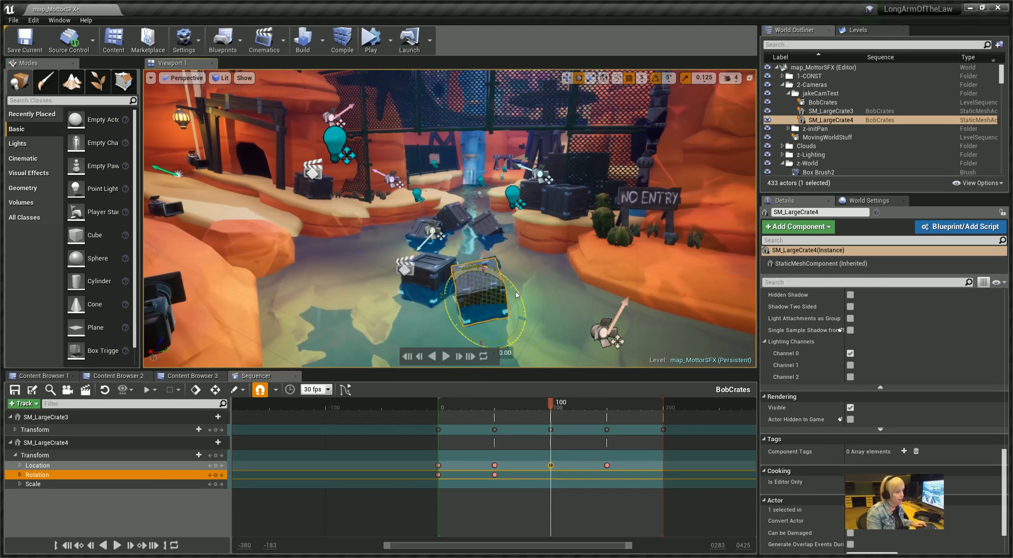
left_click(215, 475)
left_click(607, 417)
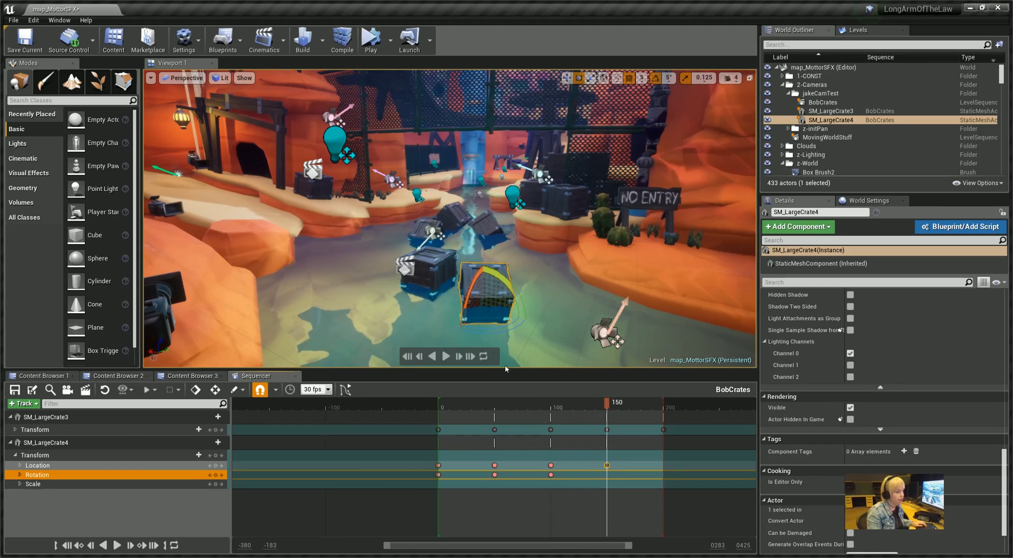
left_click_drag(472, 283, 473, 285)
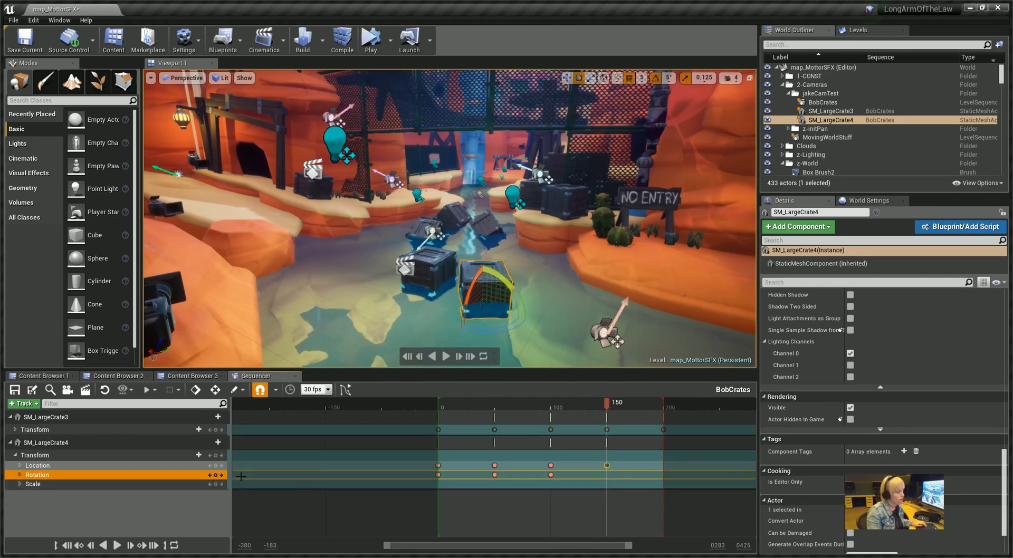
Step: Copy the frame 0 location and rotation keys of SM_LargeCrate4 to frame 200 and preview the loop
left_click(438, 416)
left_click(663, 416)
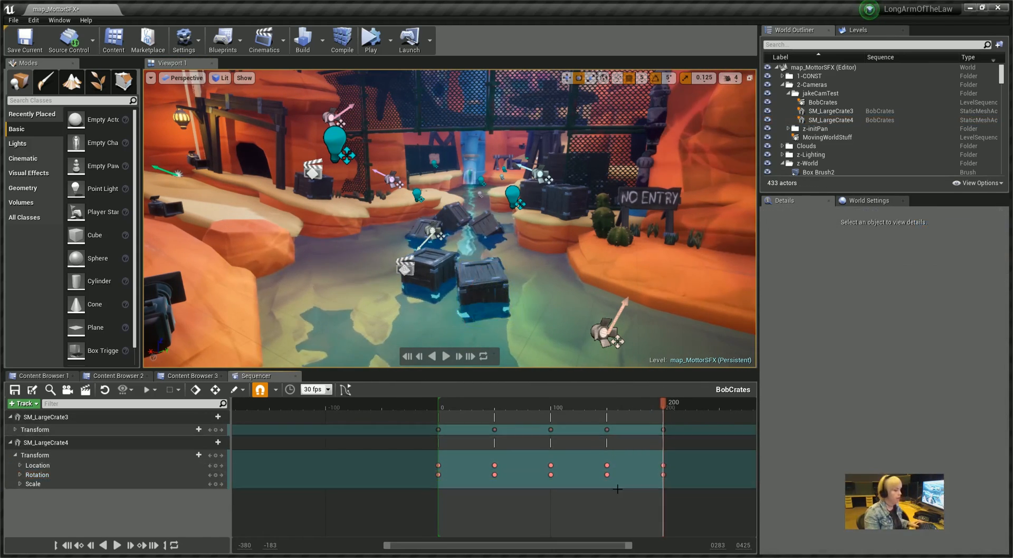
key("space")
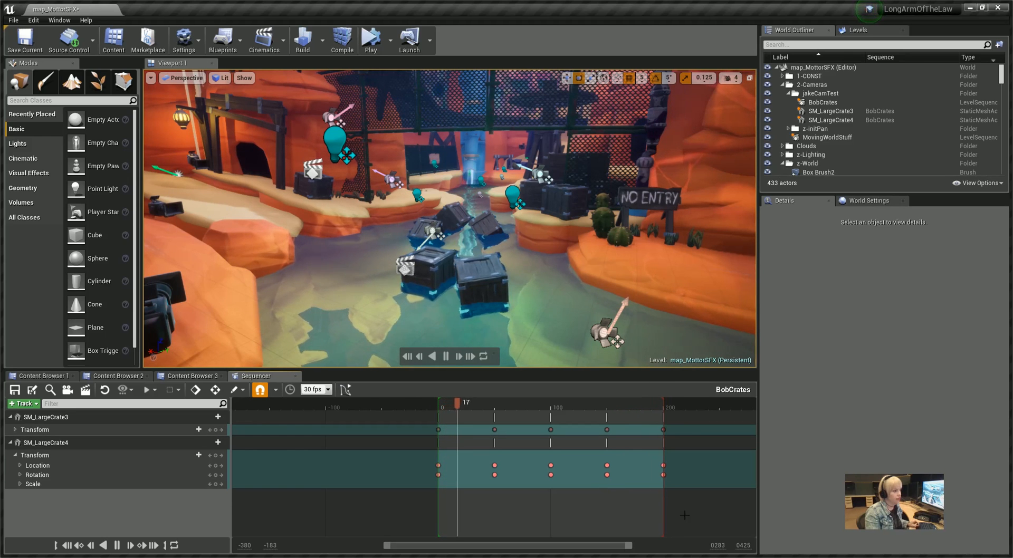
key("space")
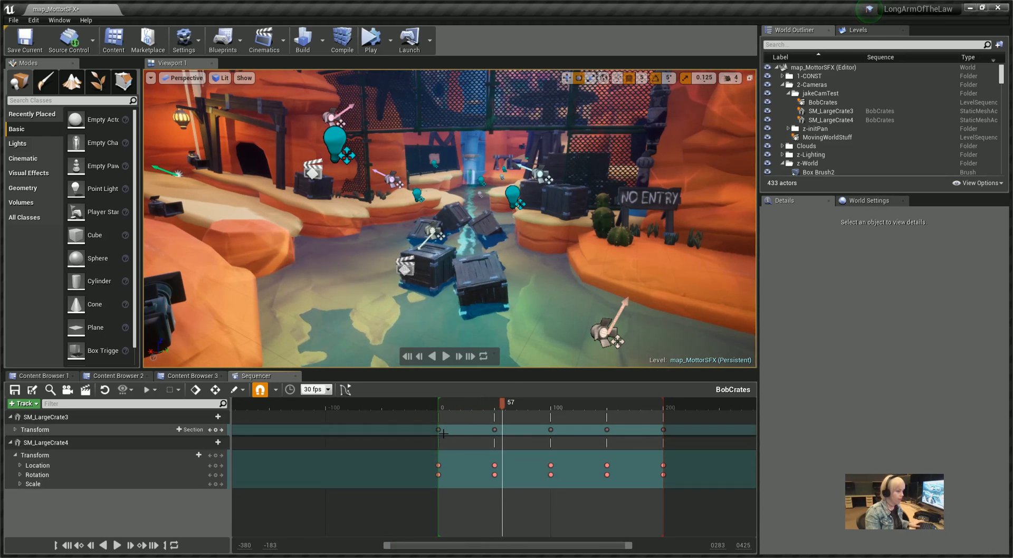
Step: Key a rocking rotation for SM_LargeCrate3 at frames 0, 100 and 200
left_click(10, 444)
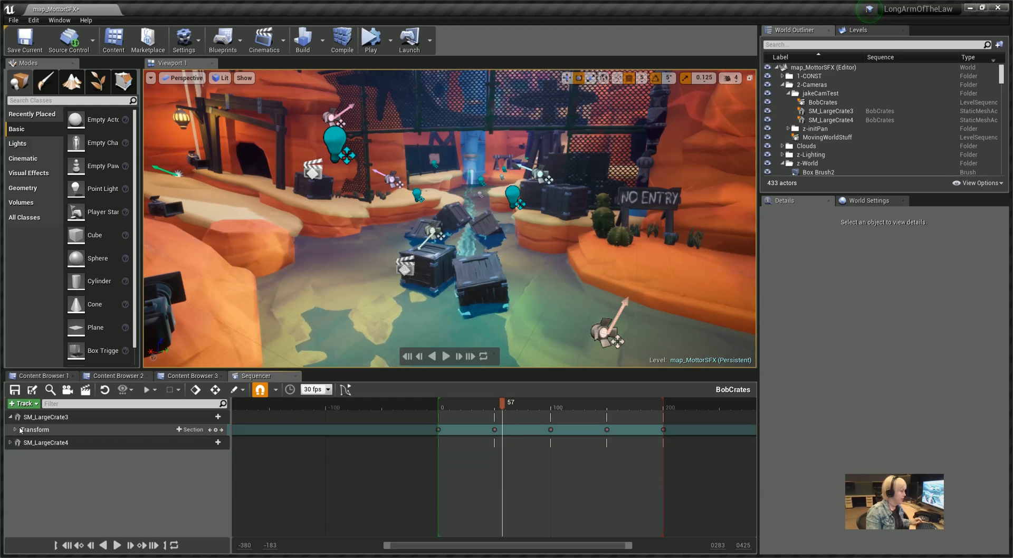
left_click(15, 430)
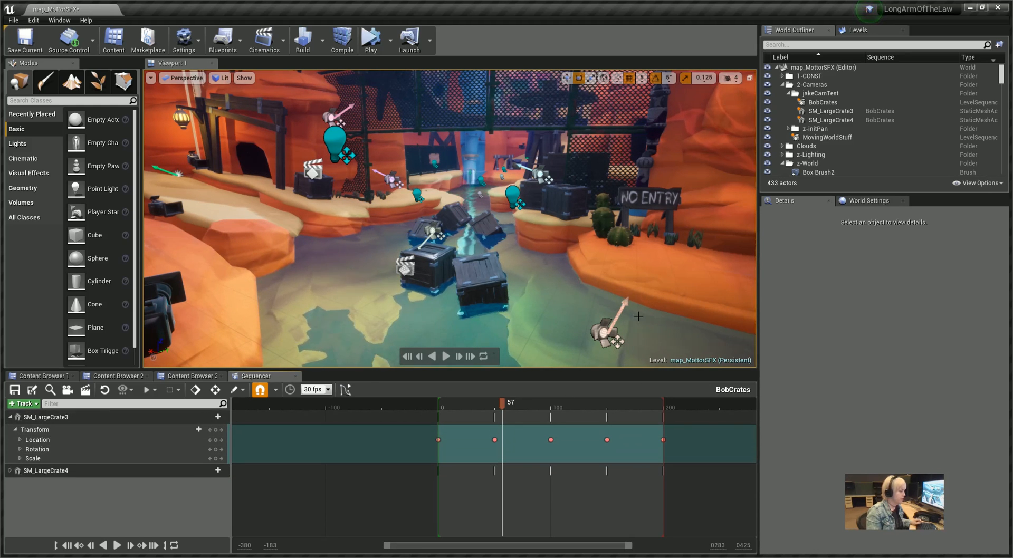
left_click_drag(503, 405, 463, 411)
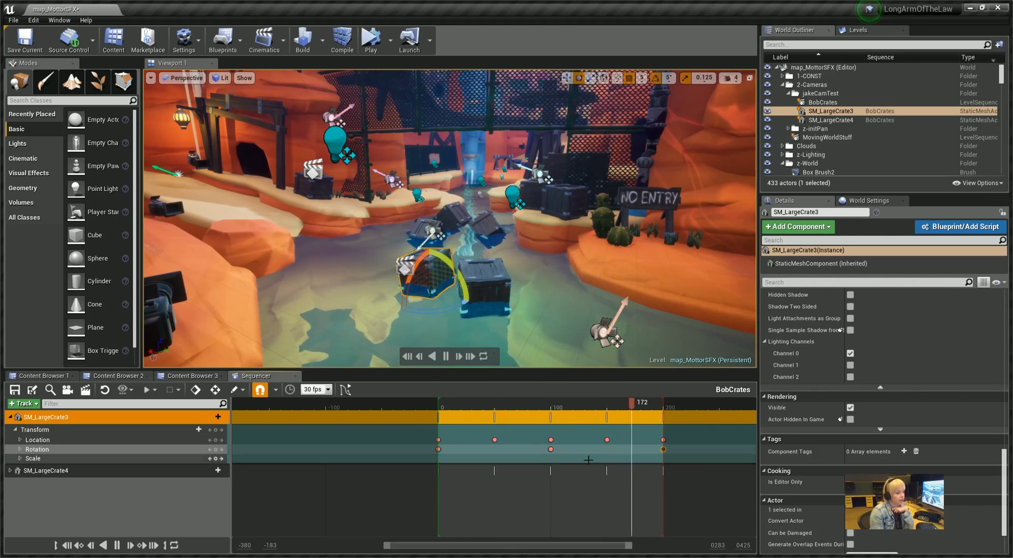
Step: Move the location and rotation keys of SM_LargeCrate4 at frame 50 earlier, to about frame 39
left_click(10, 470)
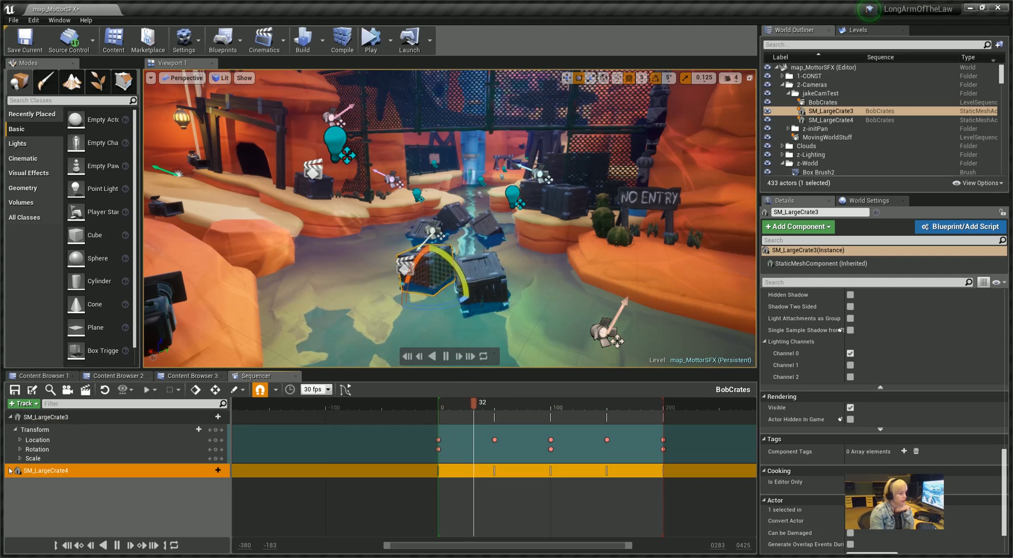
left_click(11, 470)
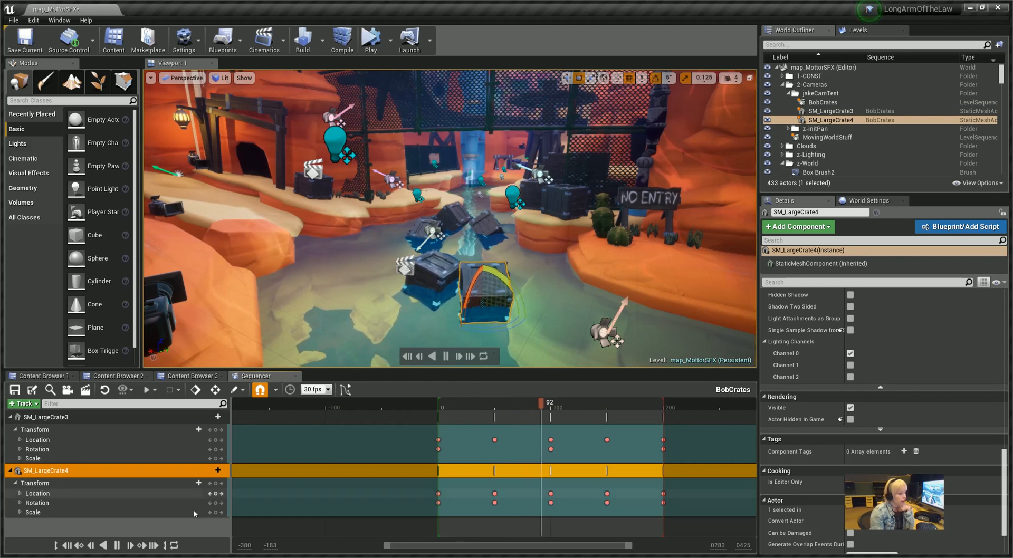
left_click_drag(509, 512, 491, 485)
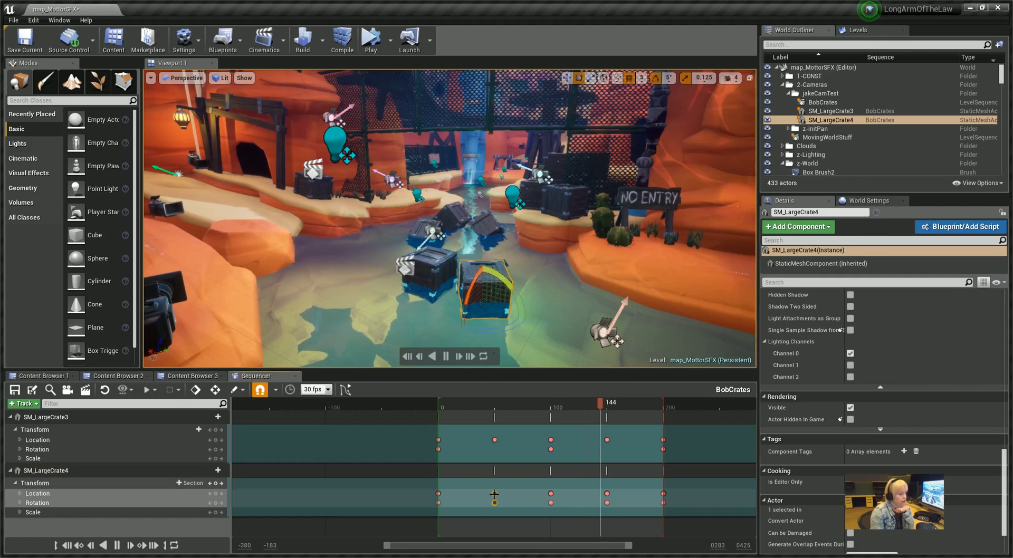
left_click(495, 494)
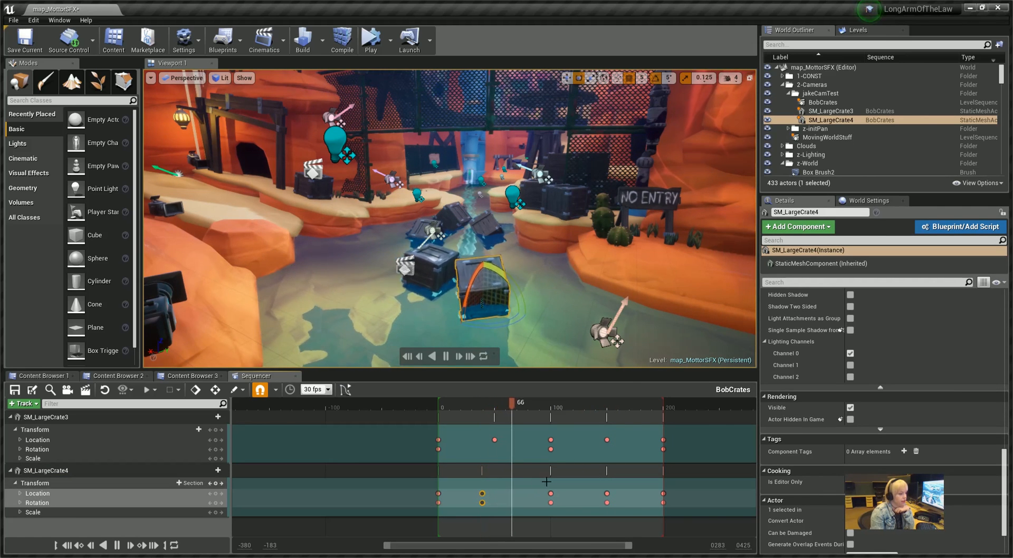
Step: Move the frame 100 keys of SM_LargeCrate3 to about frame 122 and its last location key to about frame 184
left_click_drag(568, 458, 542, 435)
left_click_drag(550, 440, 576, 440)
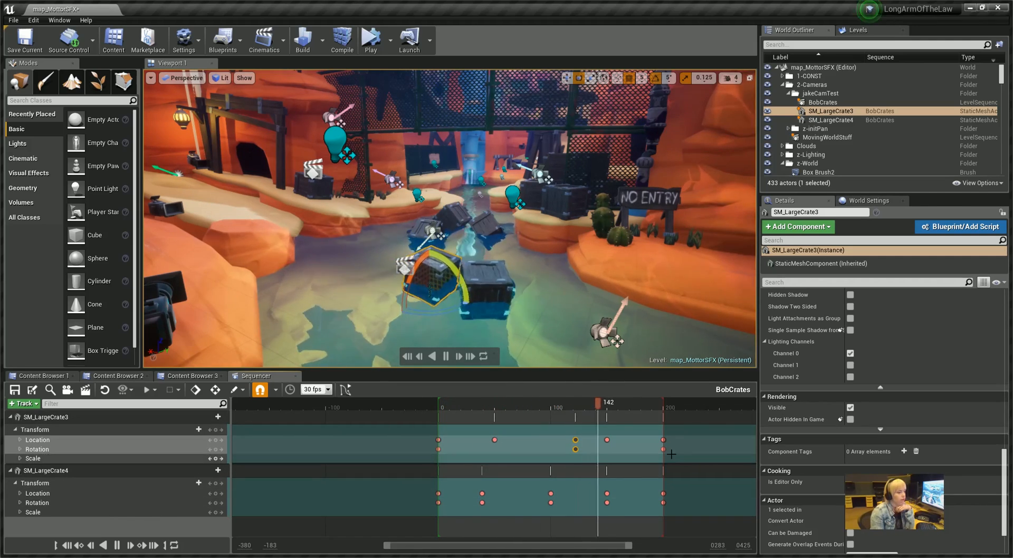
left_click_drag(678, 458, 645, 441)
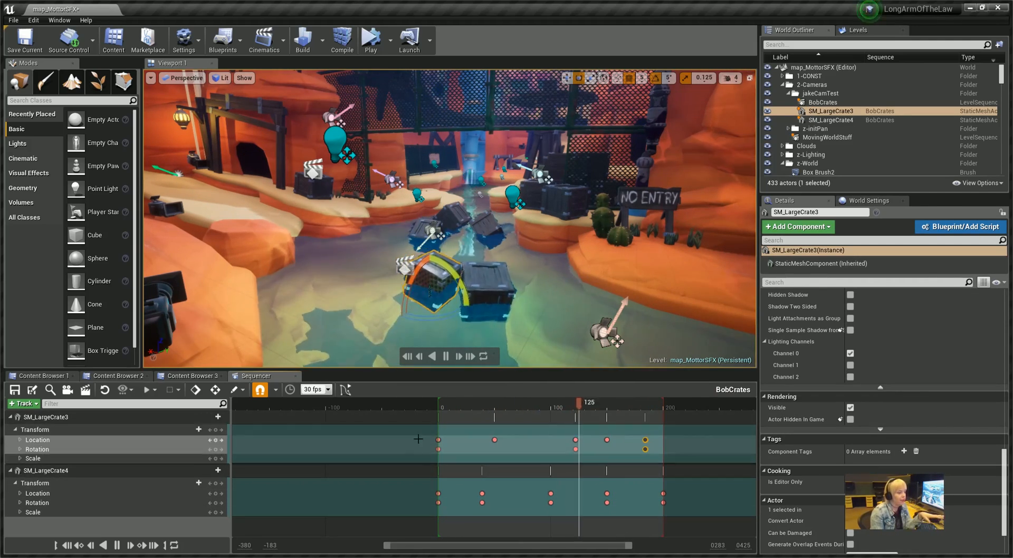
Step: Move the first location key of SM_LargeCrate4 slightly later, to about frame 3, and collapse both crates' tracks
left_click(441, 494)
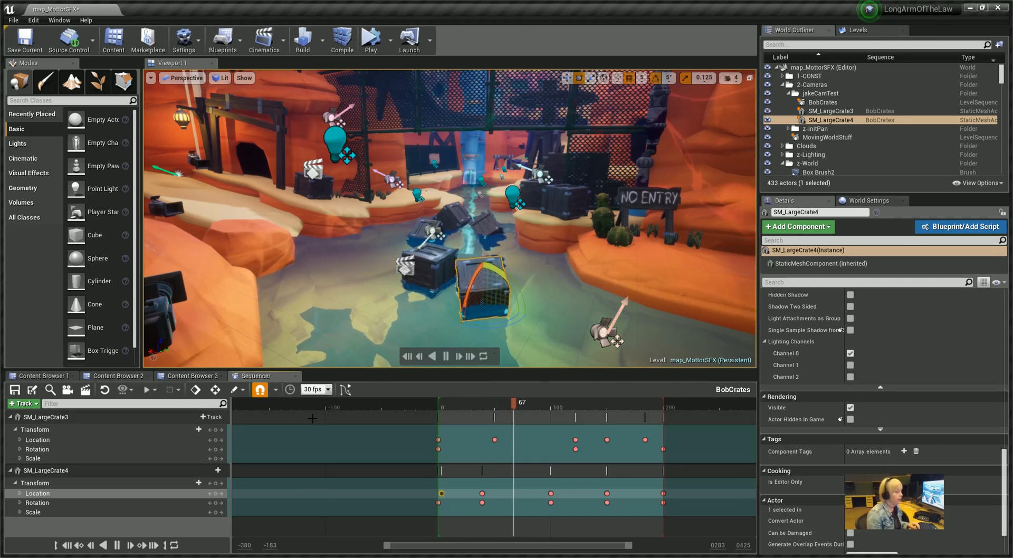
left_click(32, 417)
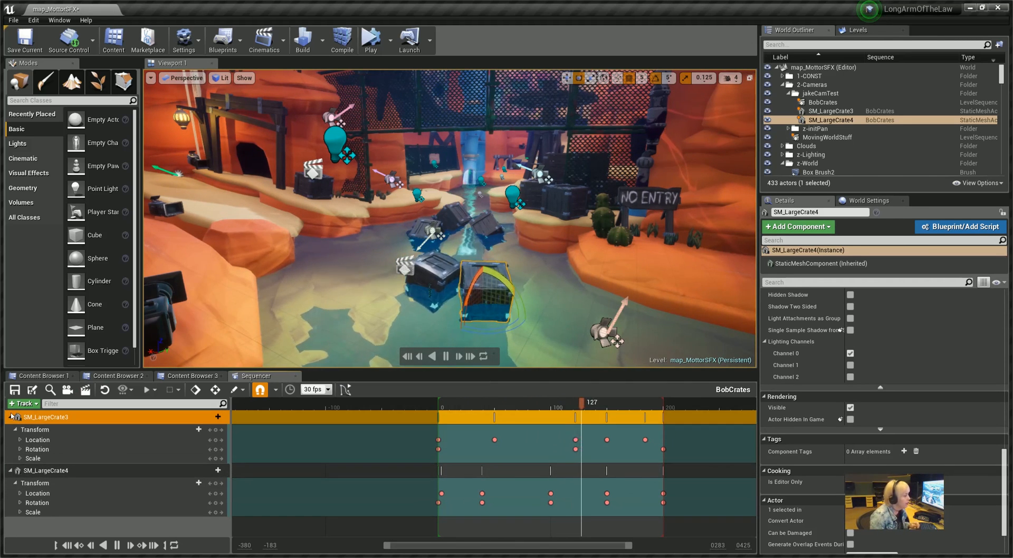
left_click(10, 417)
left_click(11, 432)
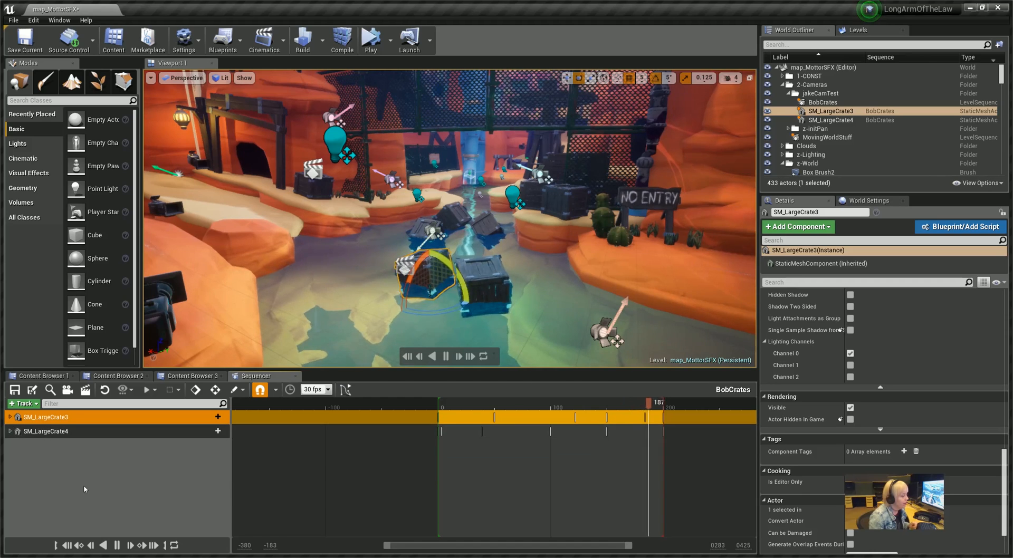
Step: Add a Sequencer folder named Bobcrates, move the SM_LargeCrate3 and SM_LargeCrate4 tracks into it and expand it
left_click(84, 480)
left_click(129, 355)
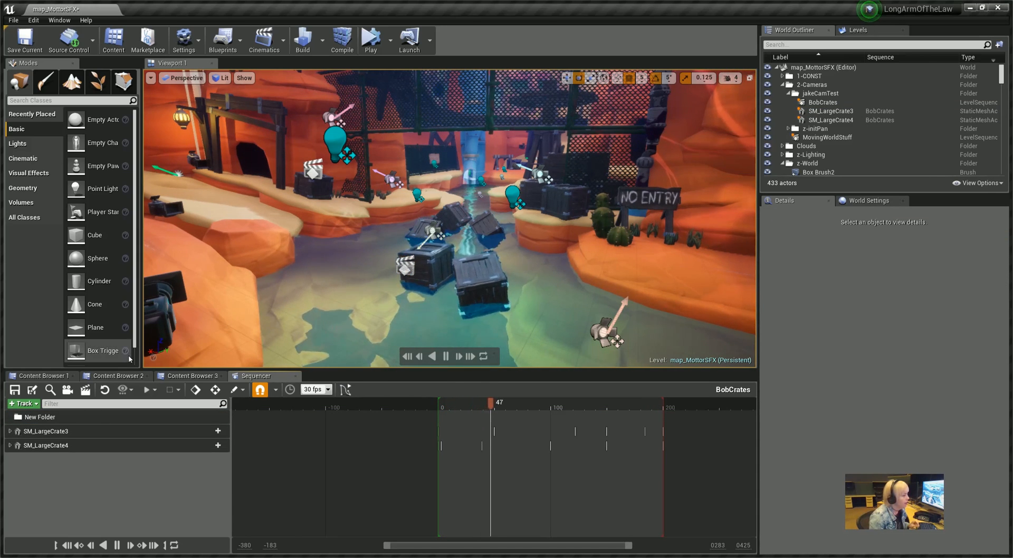
left_click(76, 418)
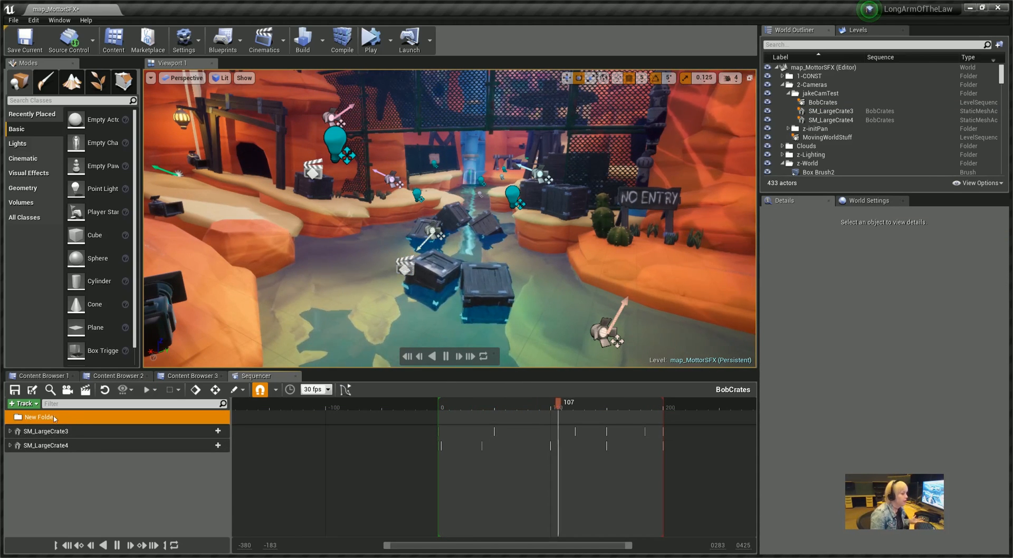
double_click(29, 417)
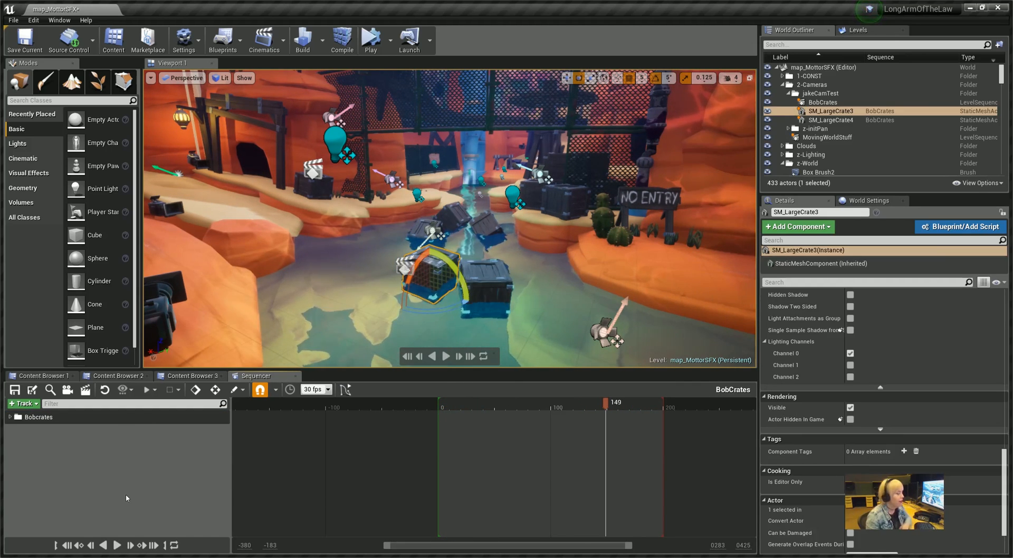
left_click(126, 499)
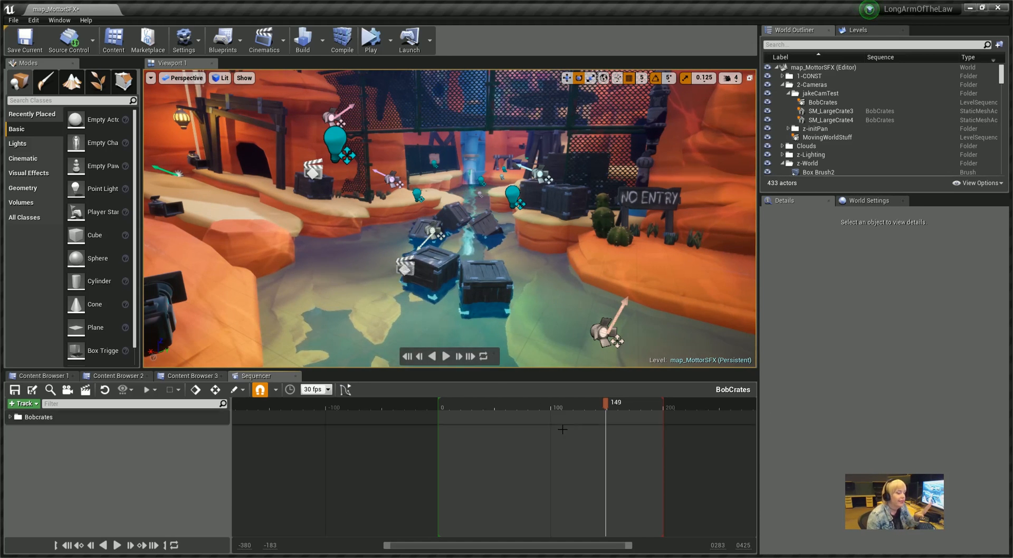
left_click(16, 417)
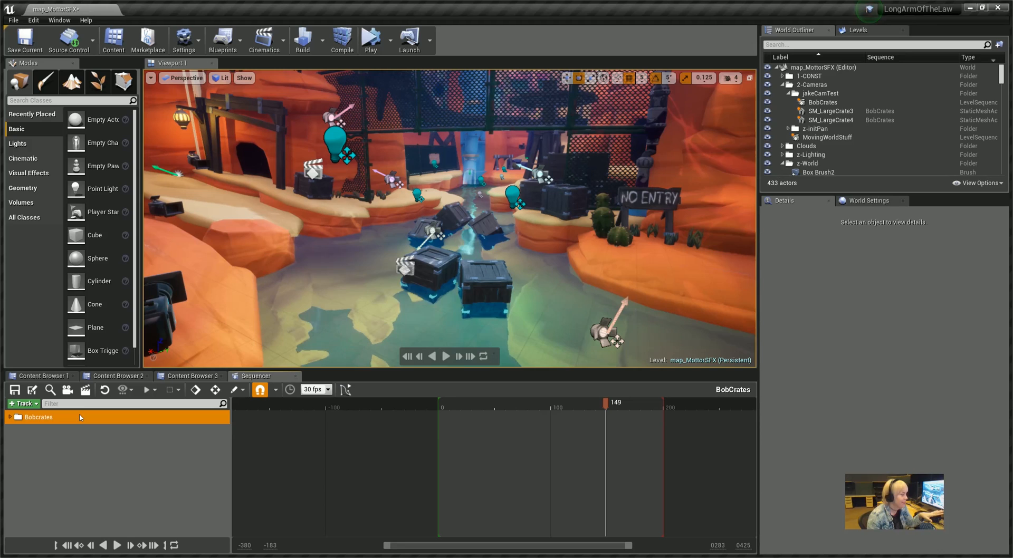
left_click(11, 418)
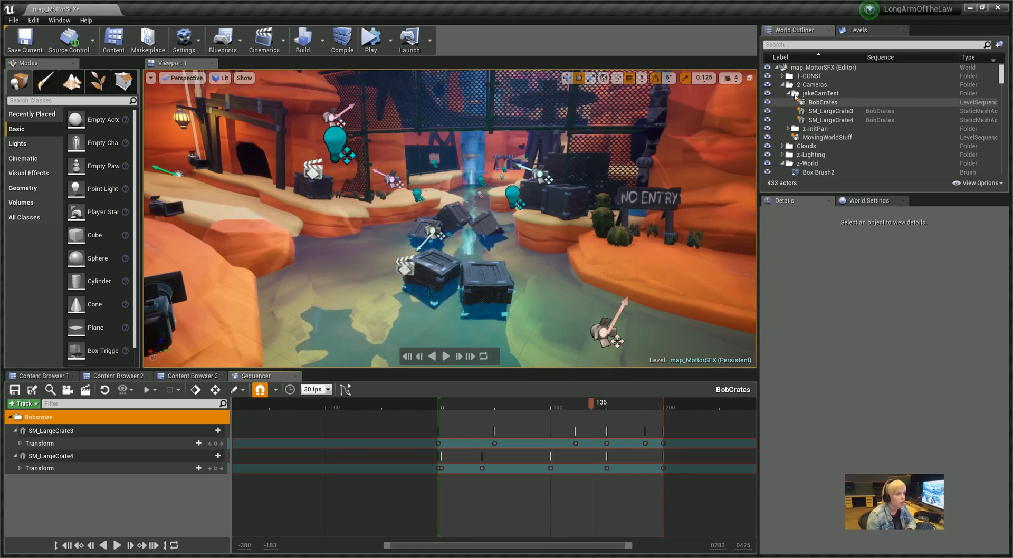
Step: Show the Playback settings of the BobCrates sequence actor and play-test the level to check the crates' motion
left_click(834, 105)
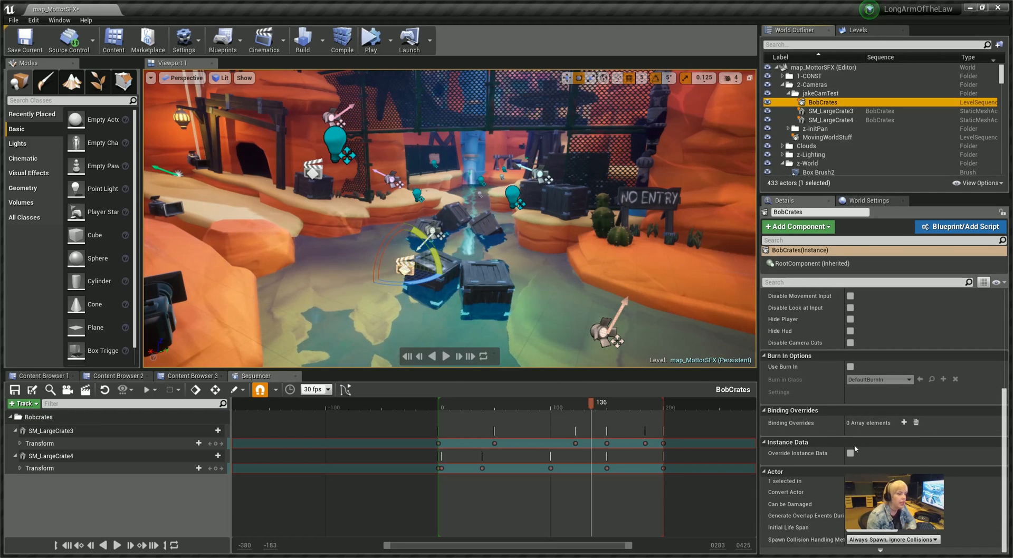
scroll(842, 354, "up", 3)
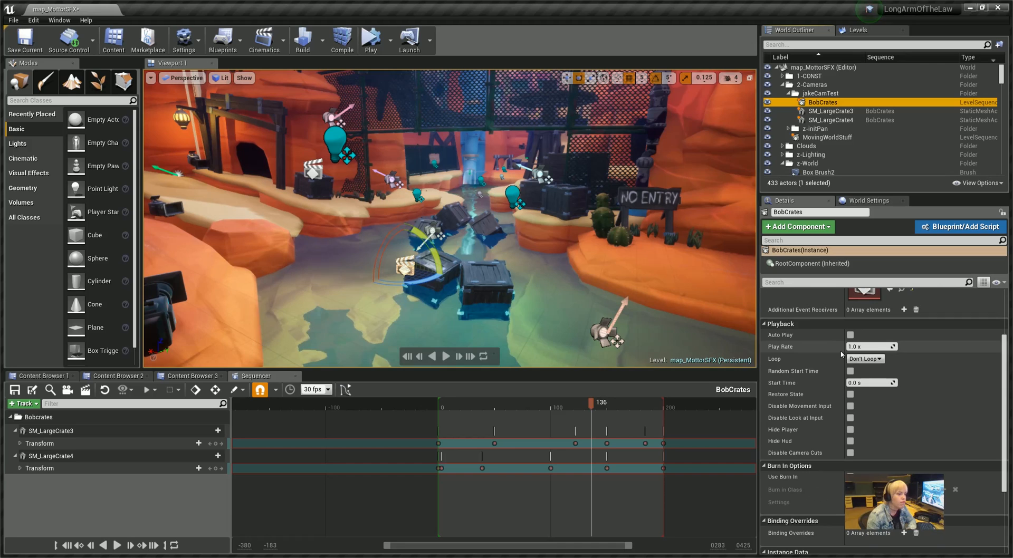
left_click(766, 467)
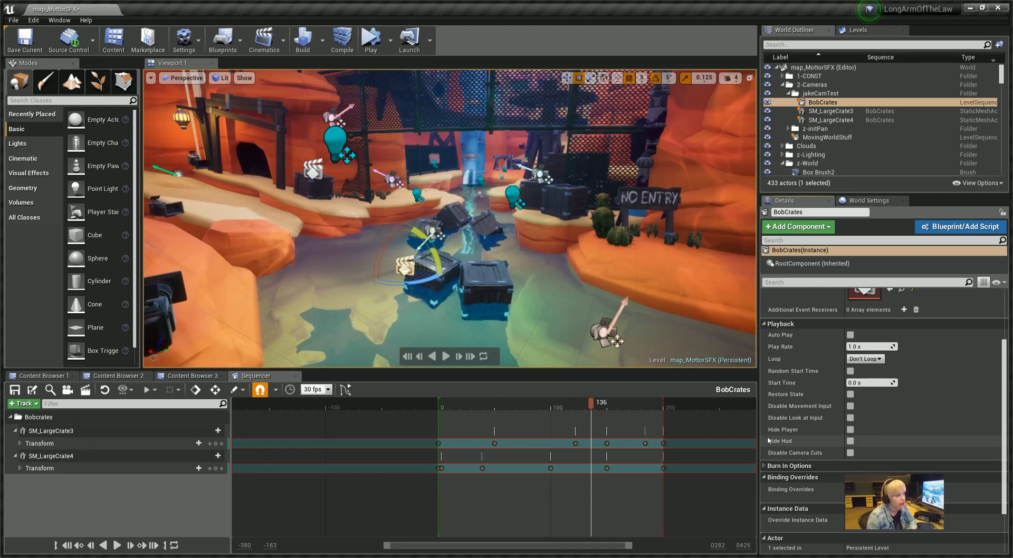
left_click(376, 40)
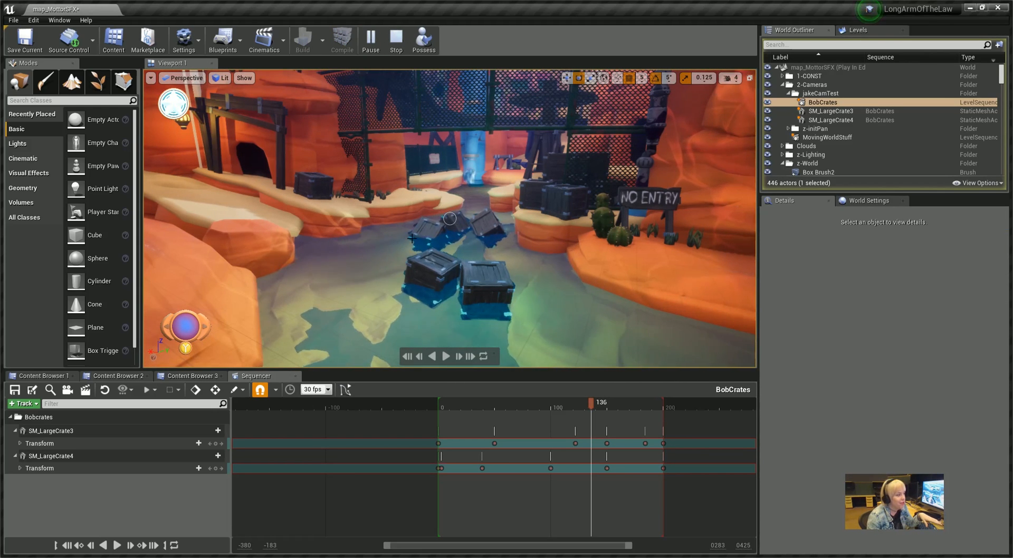
left_click(396, 41)
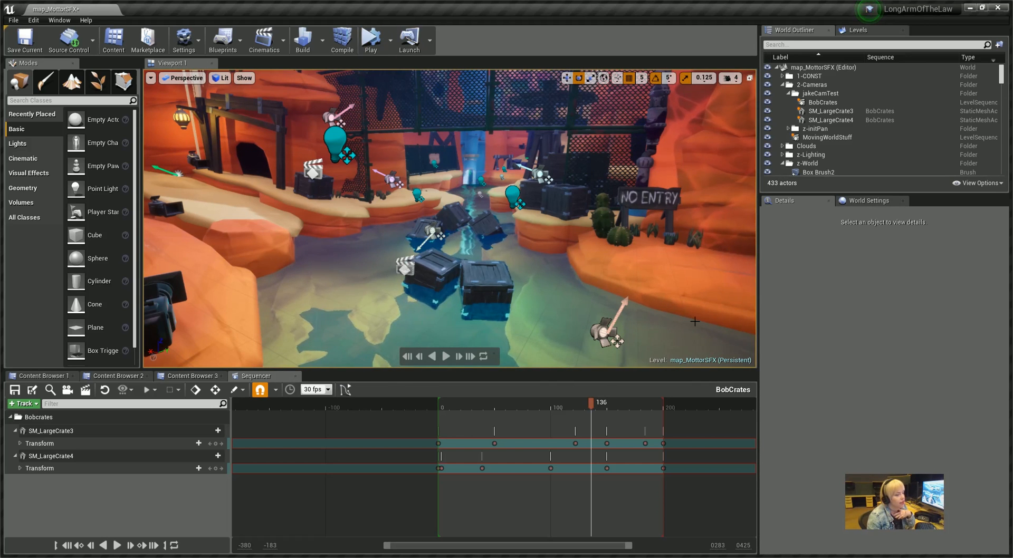
Step: Enable Auto Play for the BobCrates sequence actor and set its Loop option to Loop Indefinitely
left_click(401, 266)
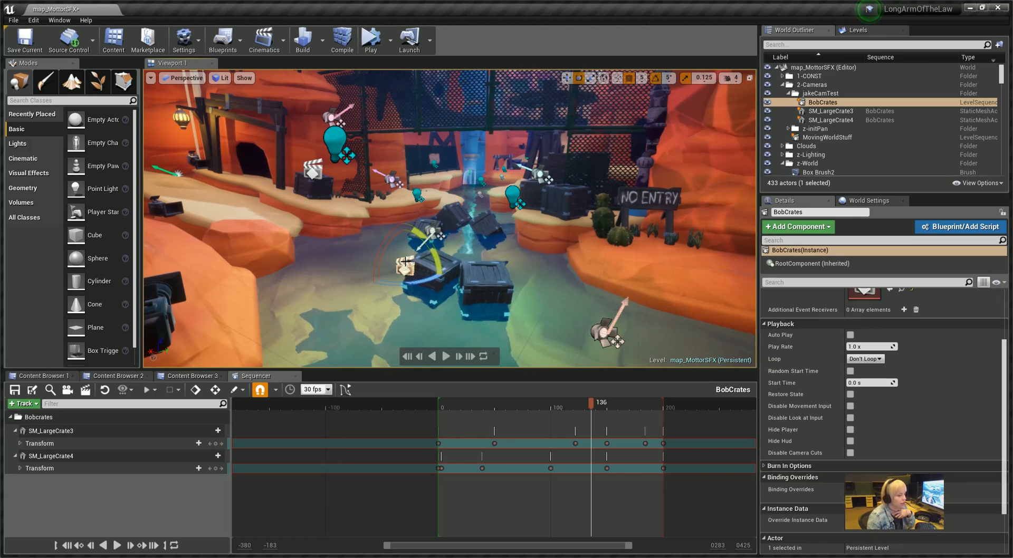
left_click(851, 335)
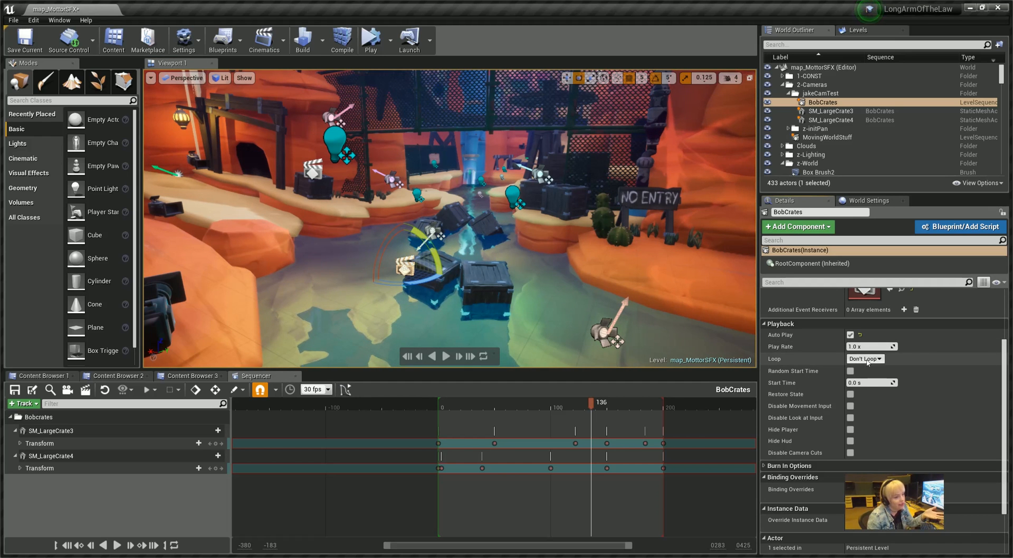
left_click(866, 359)
left_click(871, 371)
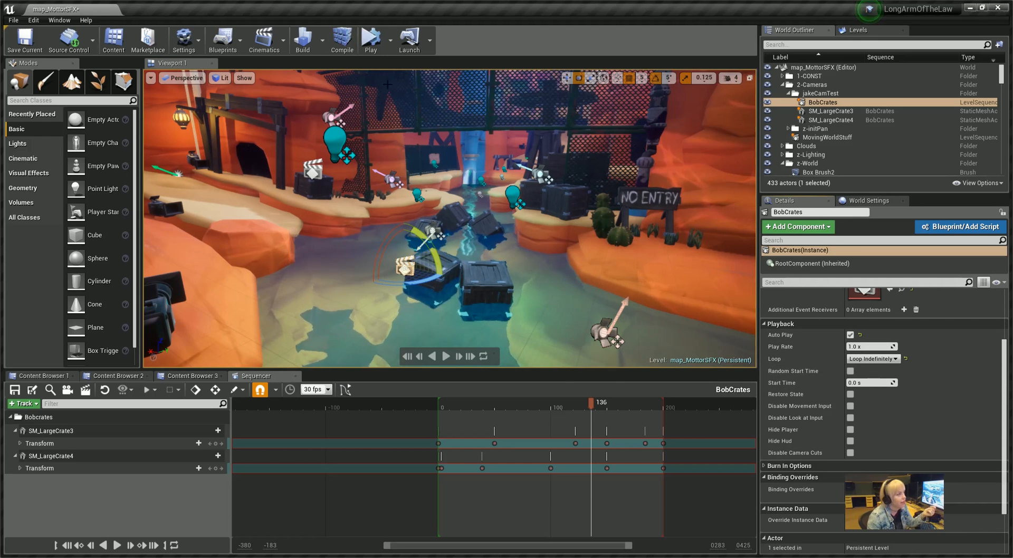
Step: Play-test the level to watch the crates bob in the water, and inspect the details of SM_LargeCrate4
left_click(371, 41)
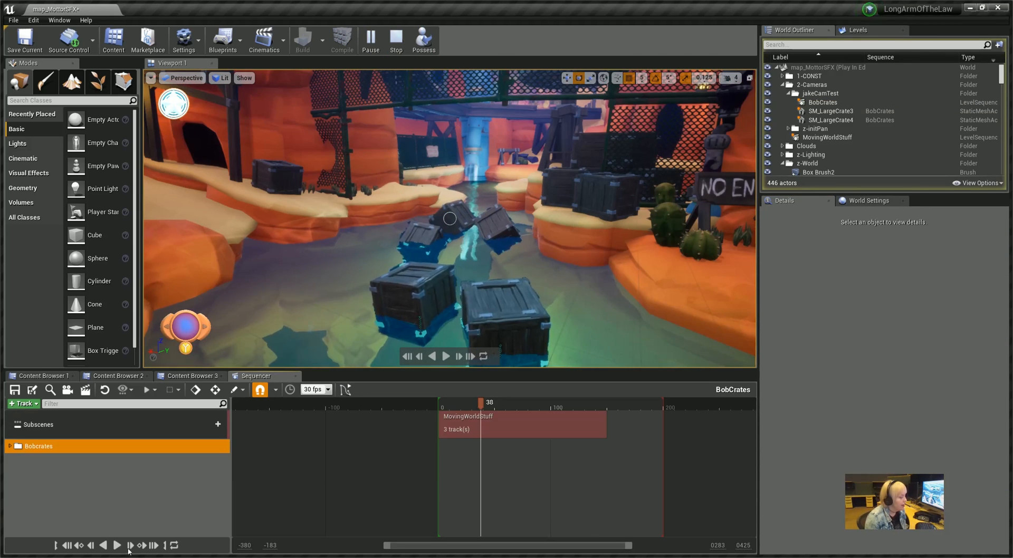
left_click(396, 41)
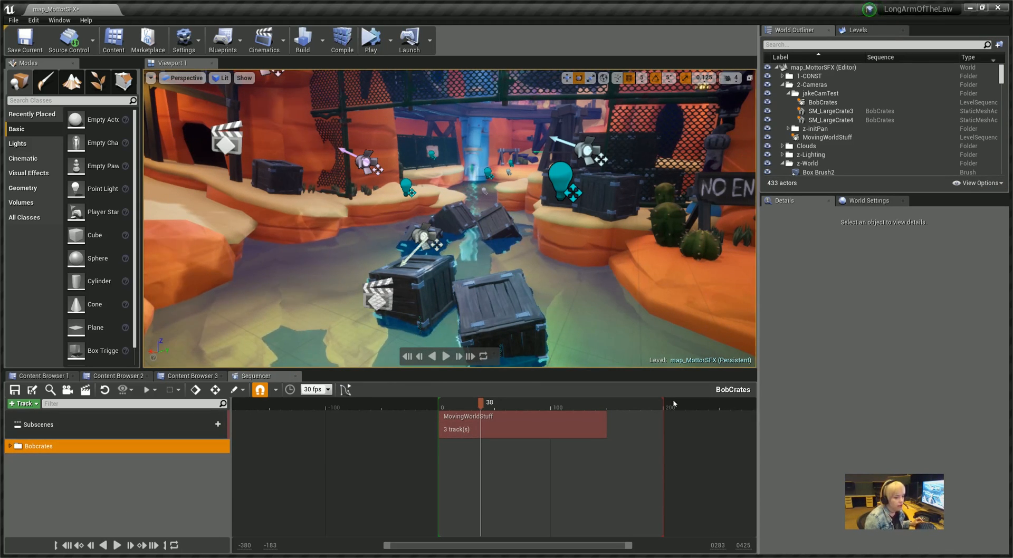
left_click(504, 305)
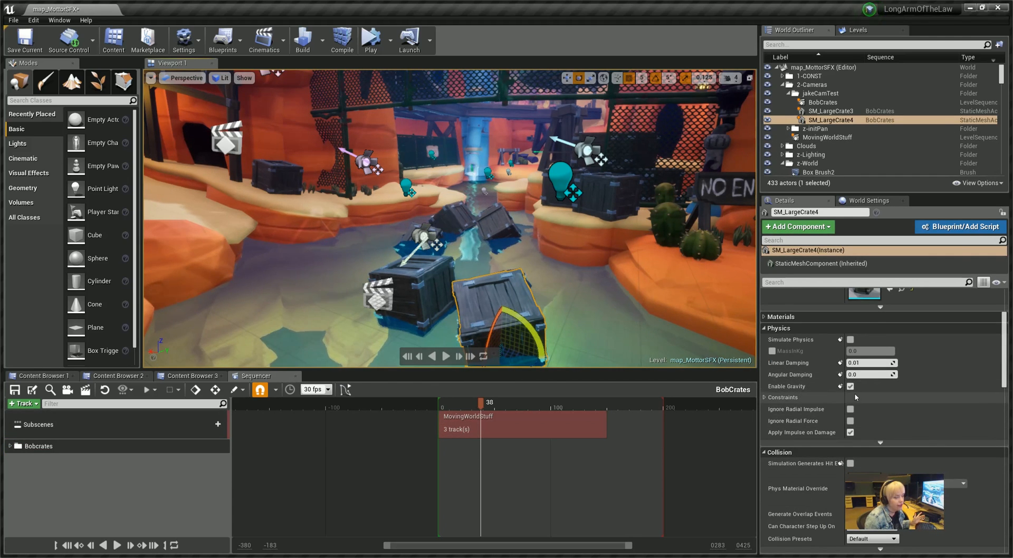